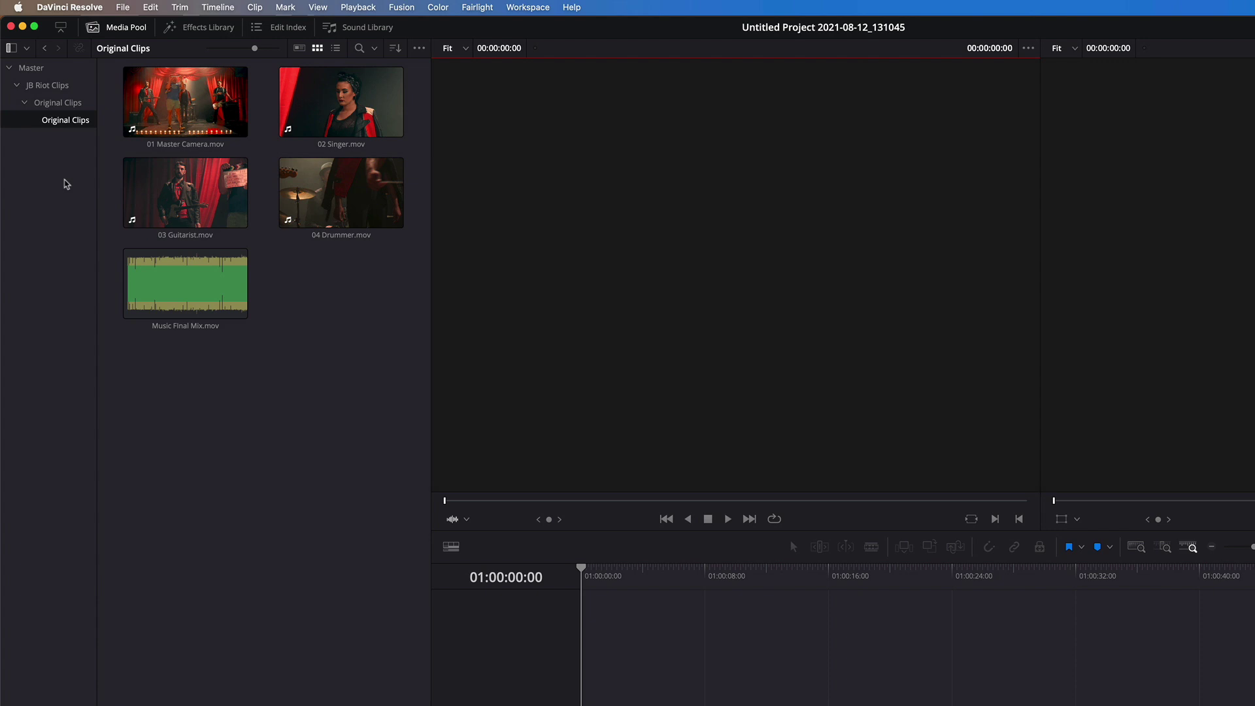
Preview the 03 Guitarist, 04 Drummer, 02 Singer and 01 Master Camera clips in the viewer
left_click(171, 201)
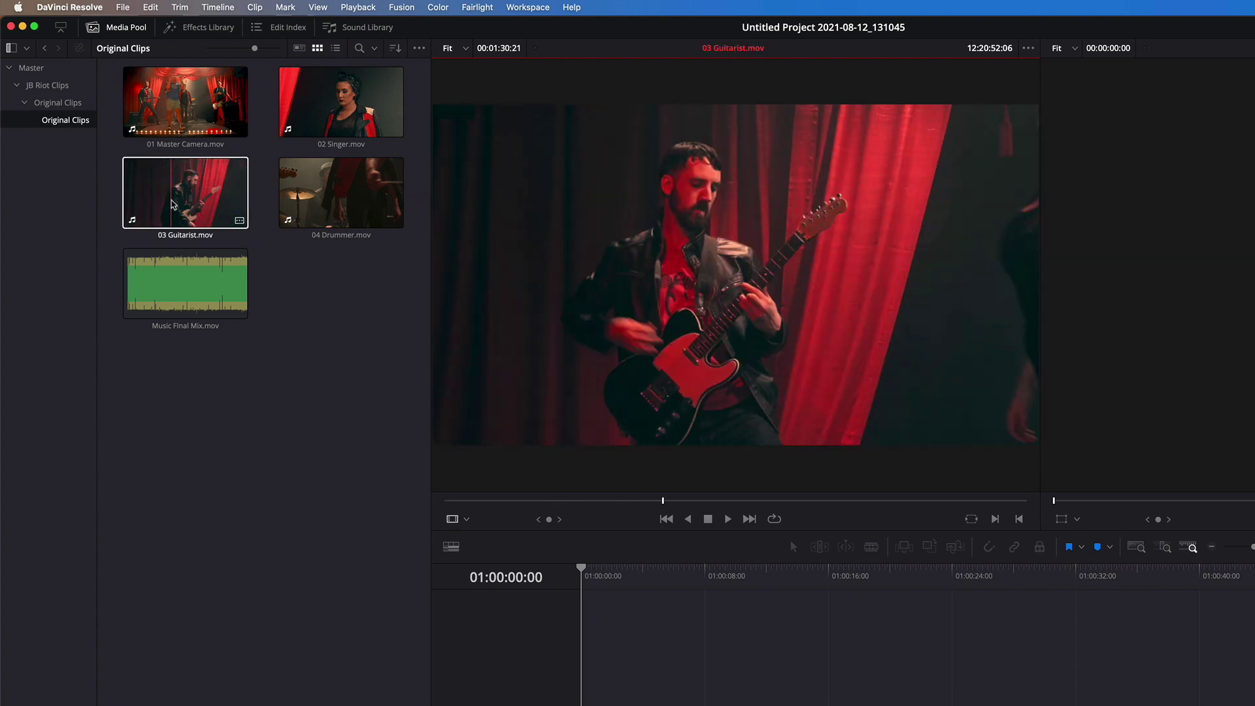
left_click(274, 204)
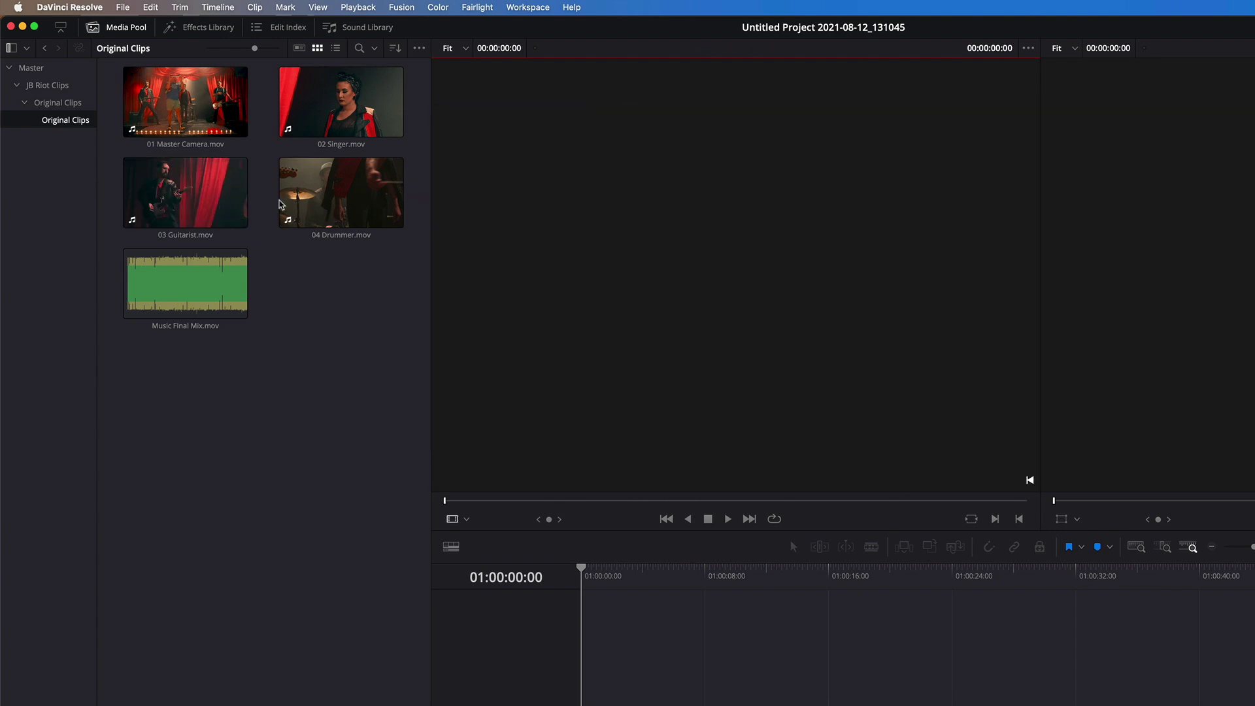
left_click(300, 196)
left_click(343, 123)
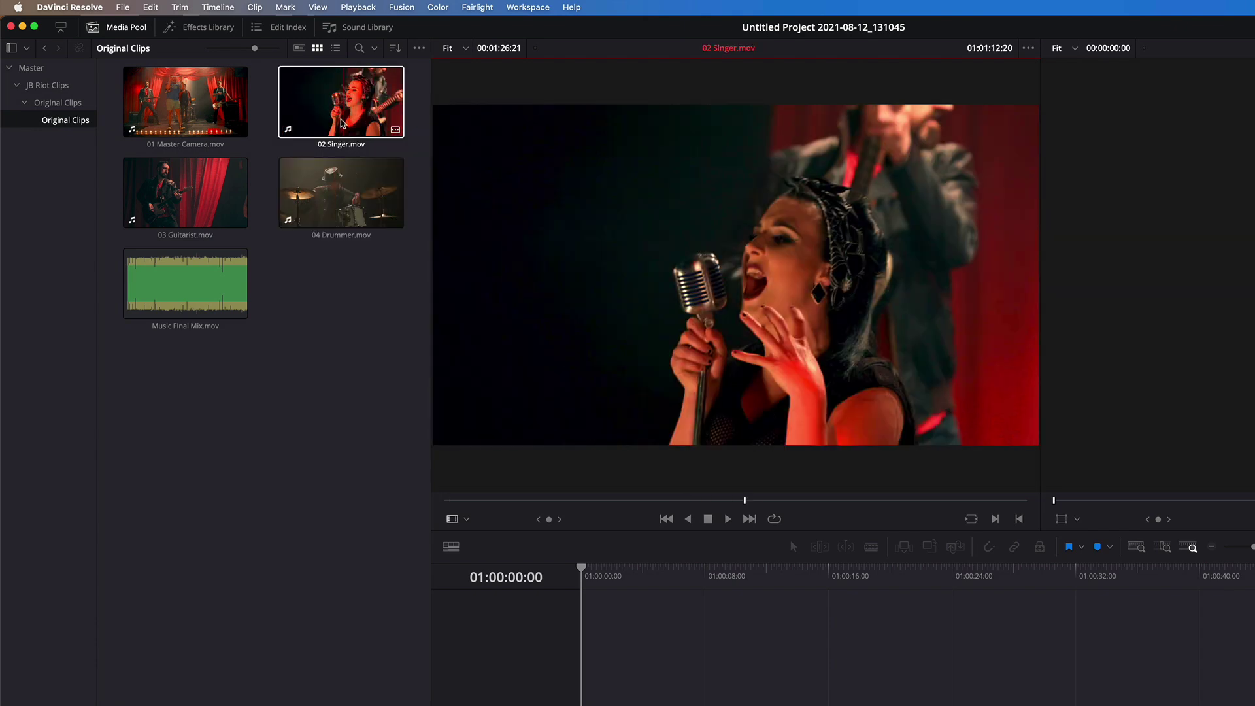
left_click(127, 118)
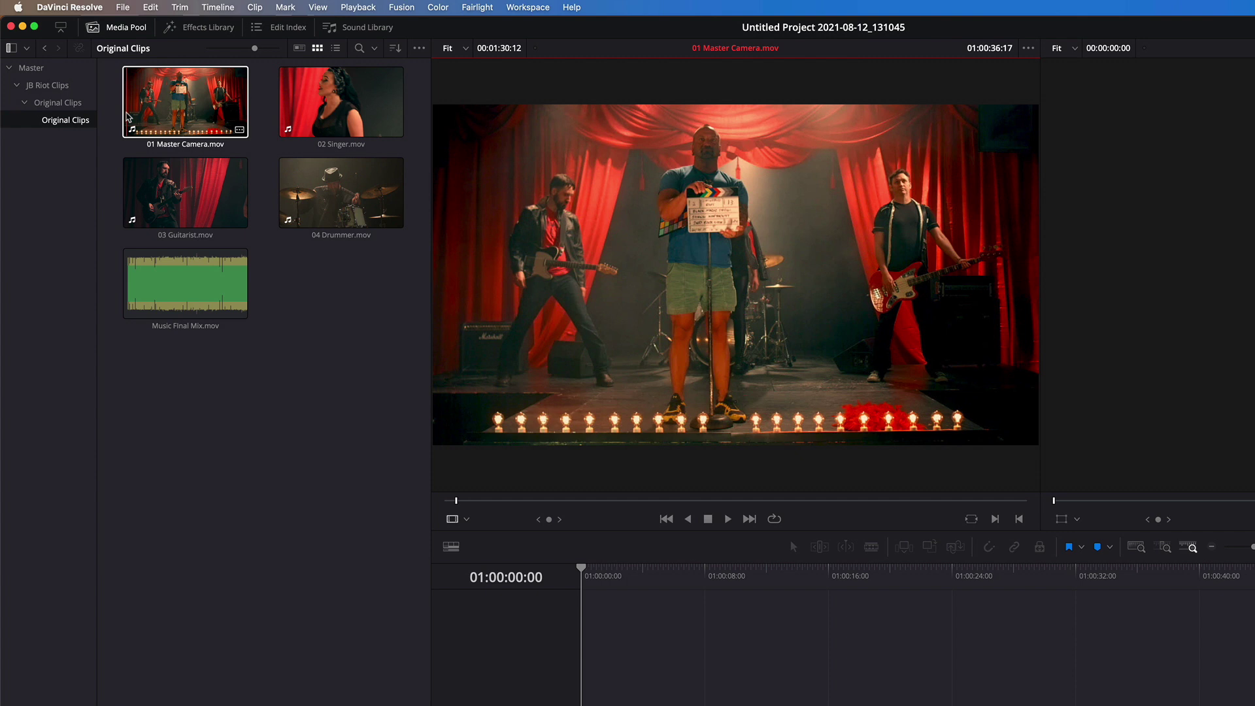
left_click(28, 120)
Create multicam clip 'Miserable Girl' from the Original Clips bin, Angle Sync Sound, Angle Name Clip Name
right_click(24, 122)
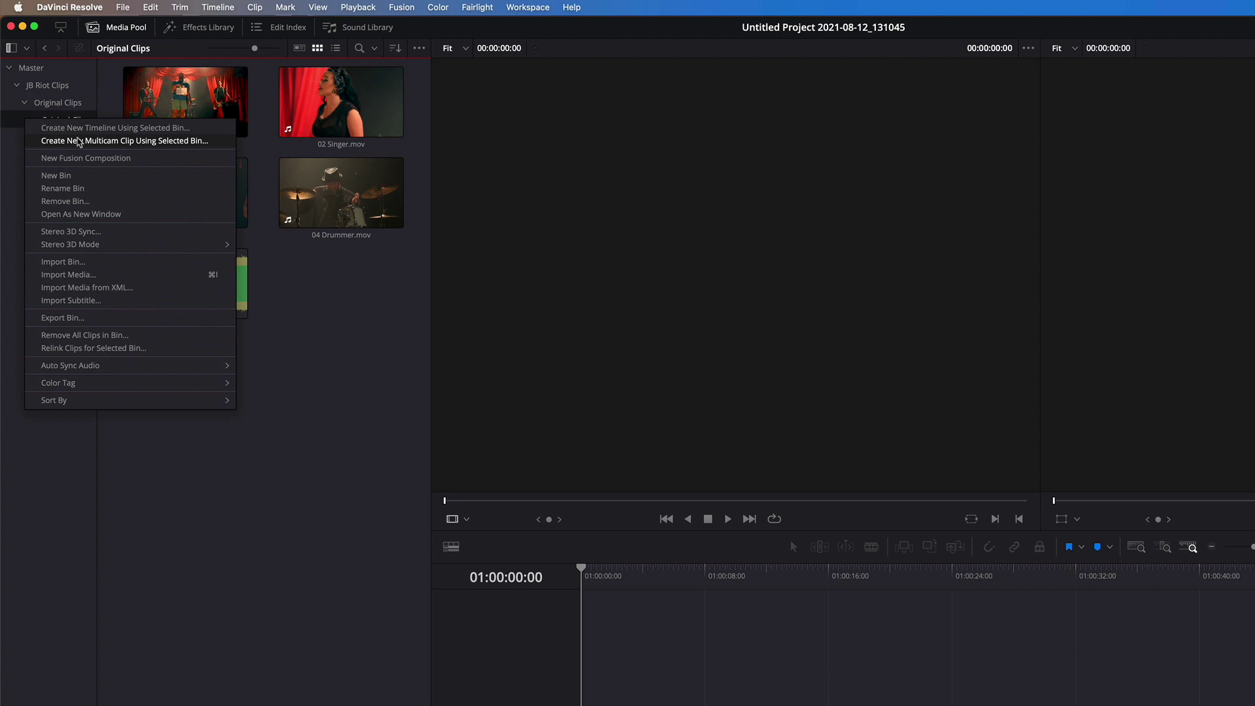
left_click(77, 142)
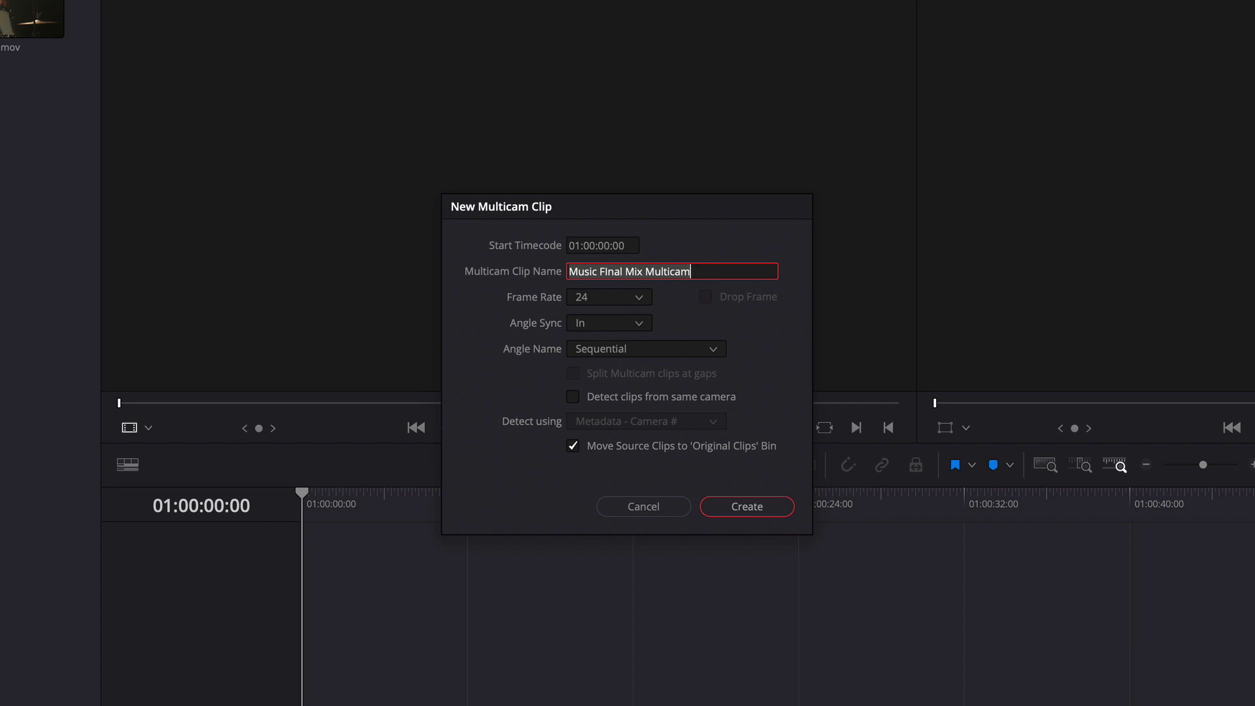
type("Miserable Girl")
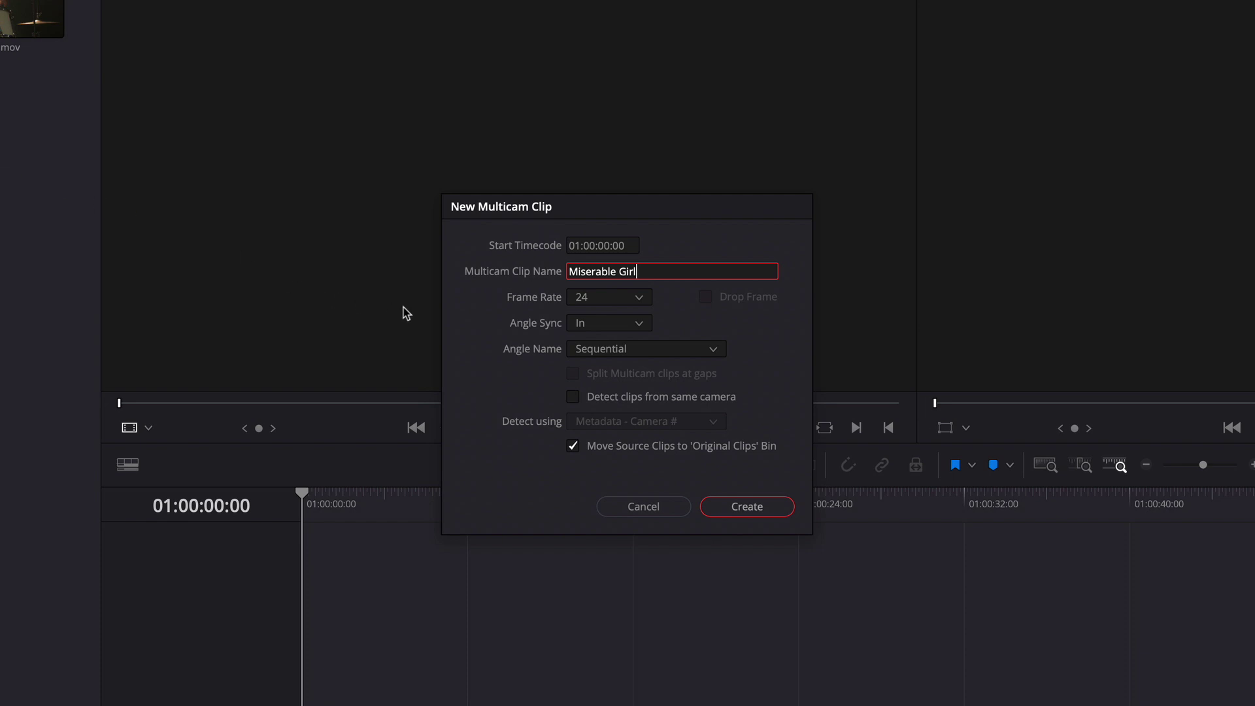
left_click(636, 325)
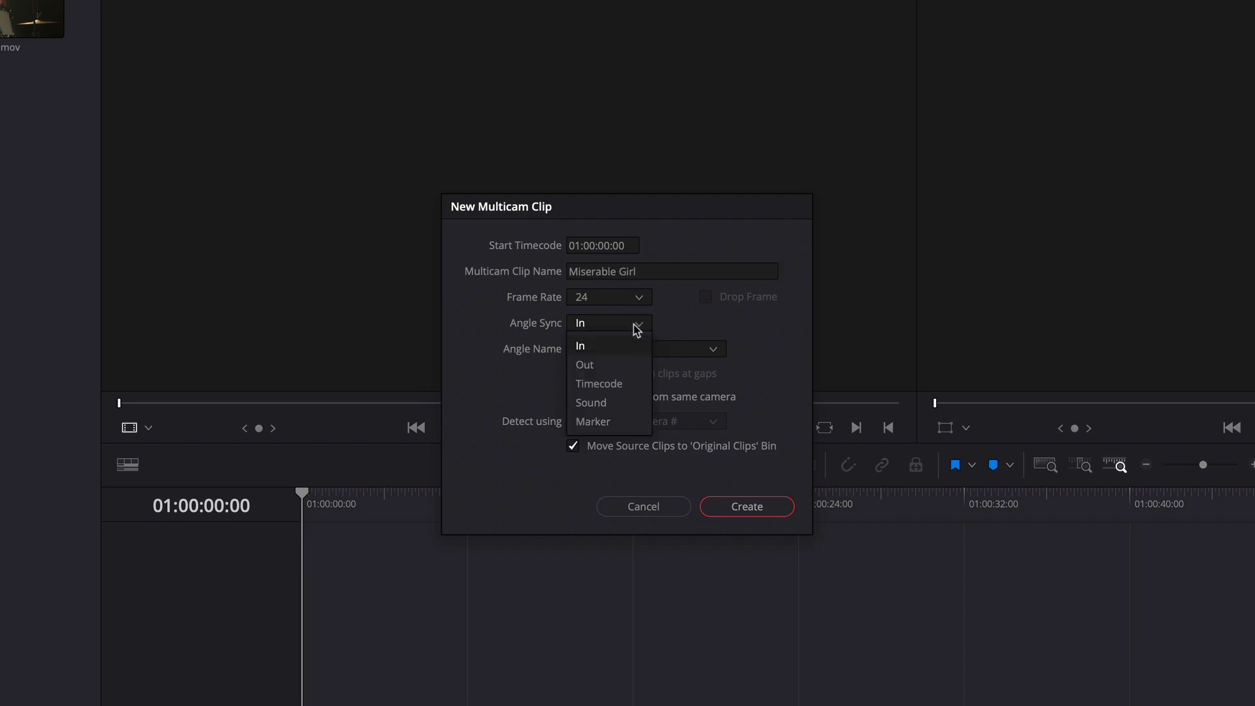
left_click(612, 406)
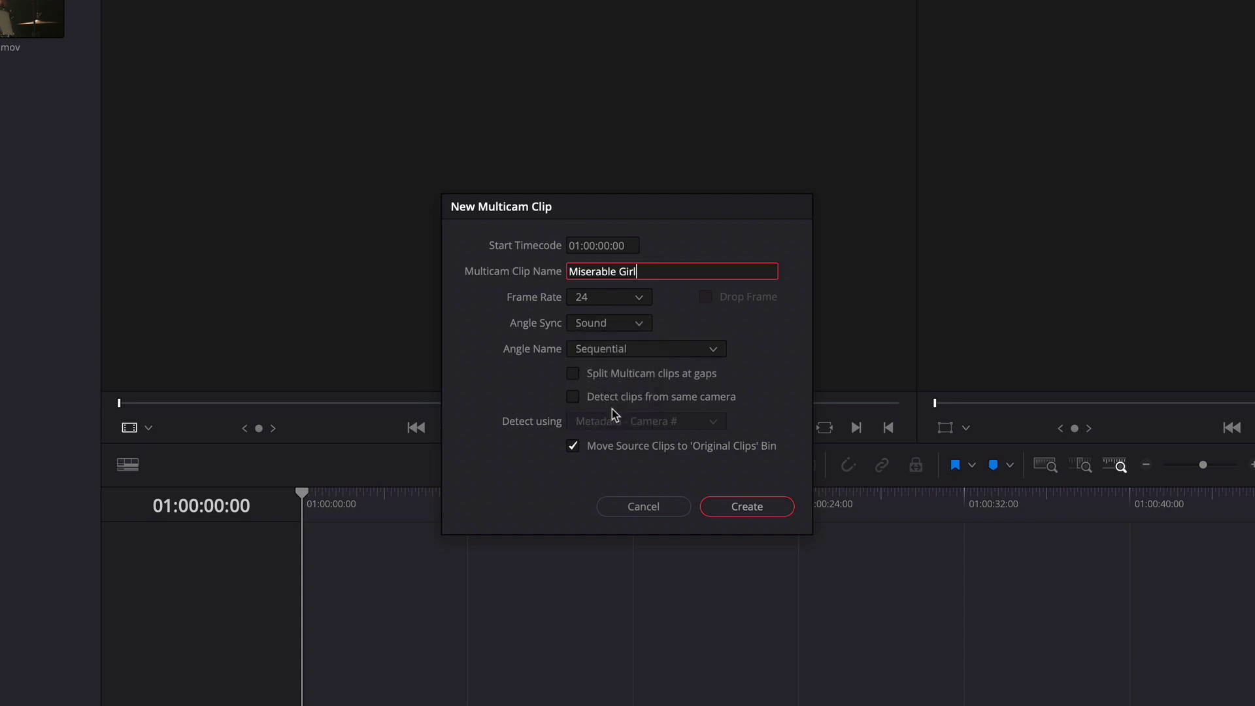
left_click(670, 353)
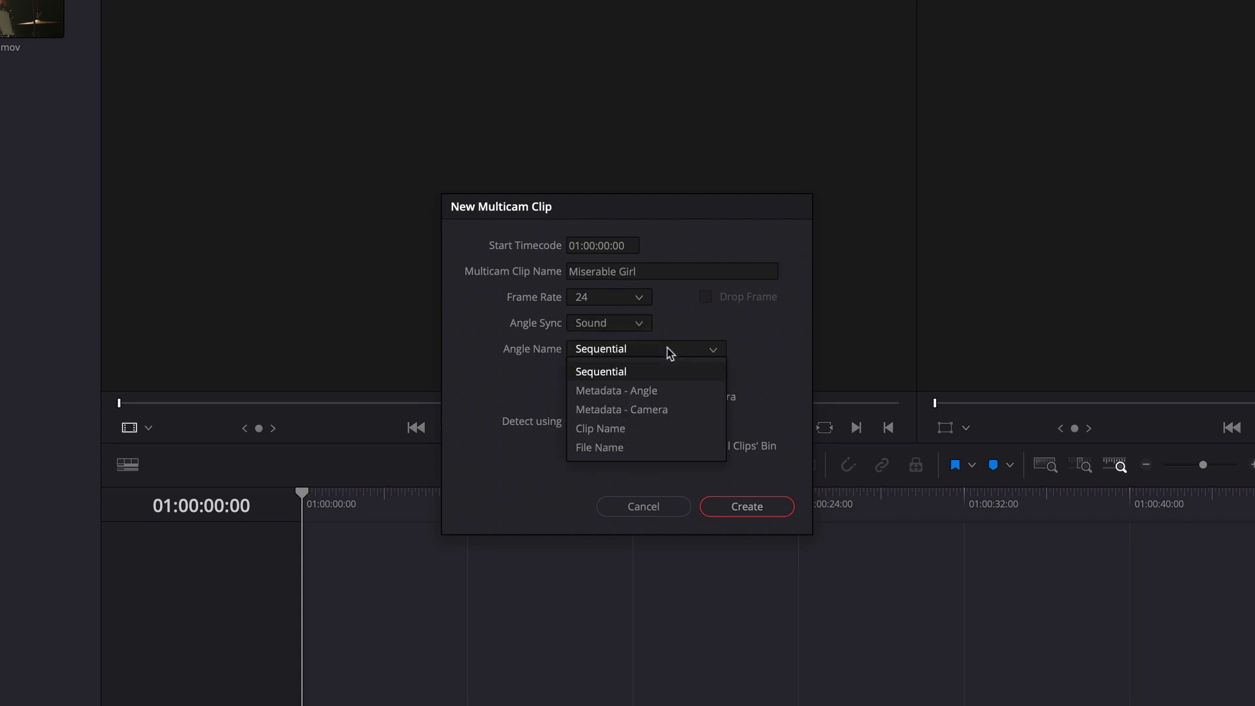
left_click(644, 427)
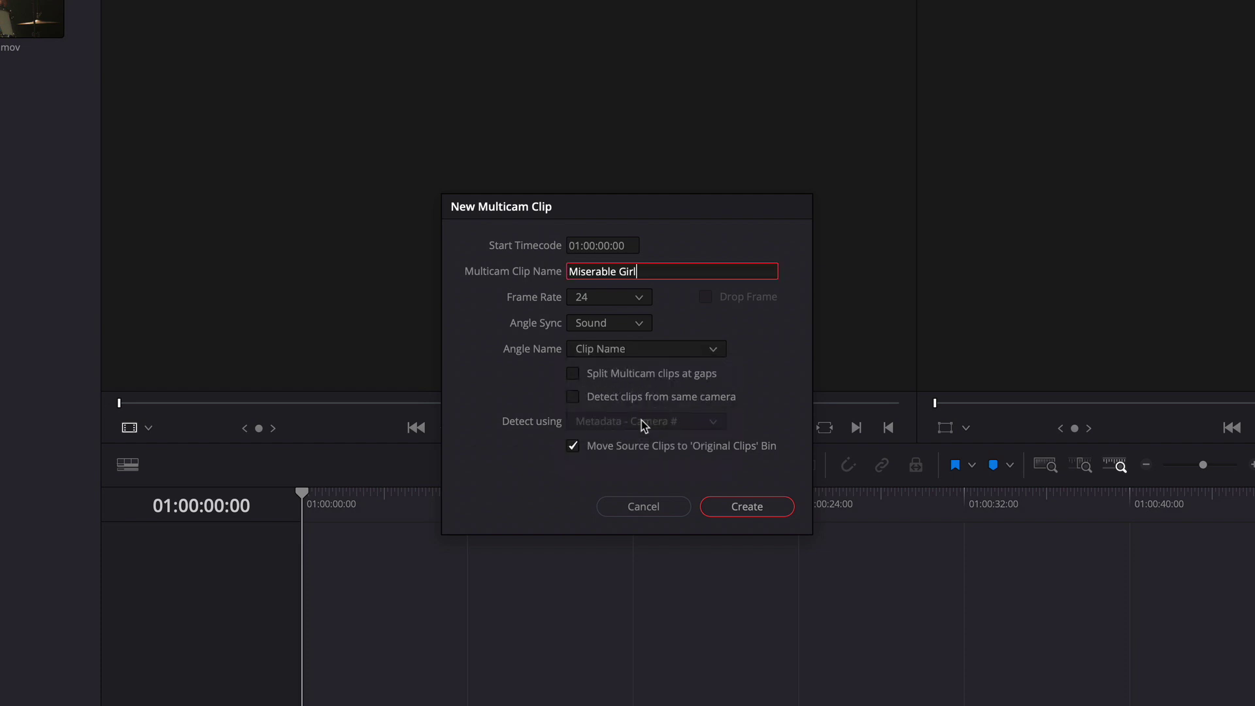
left_click(747, 507)
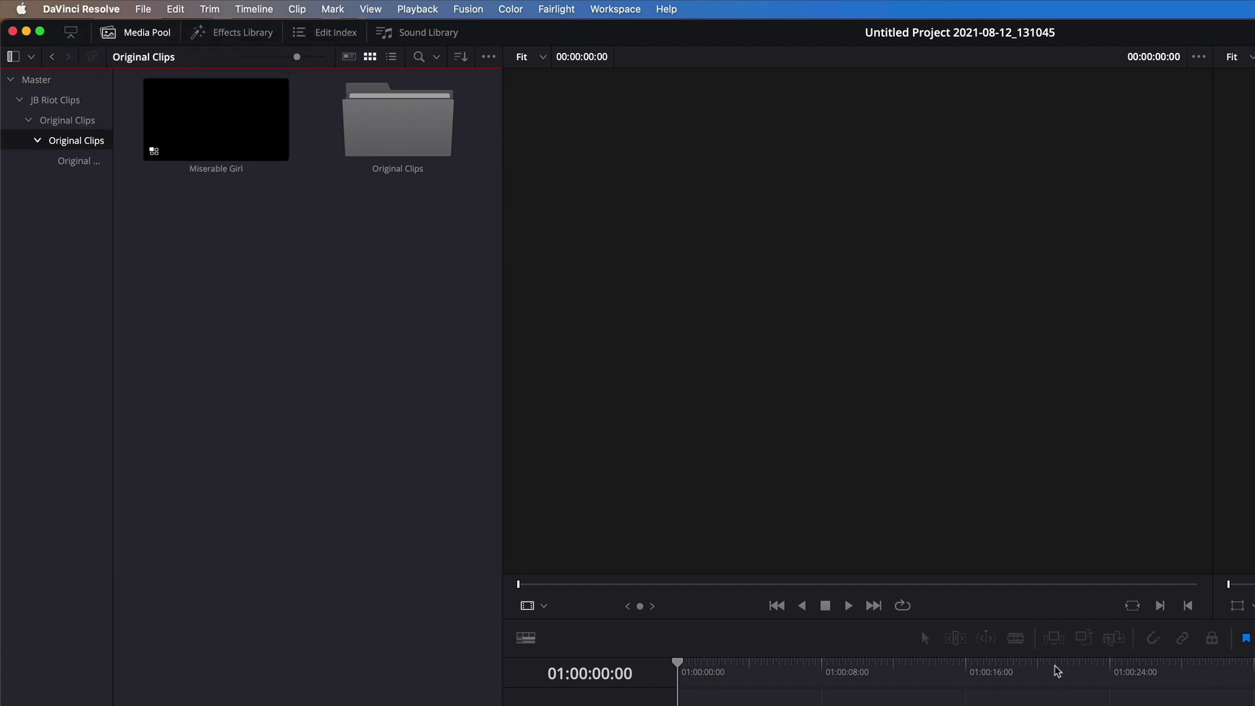
Load the Miserable Girl multicam clip and play through its synced angles, then stop
left_click(221, 141)
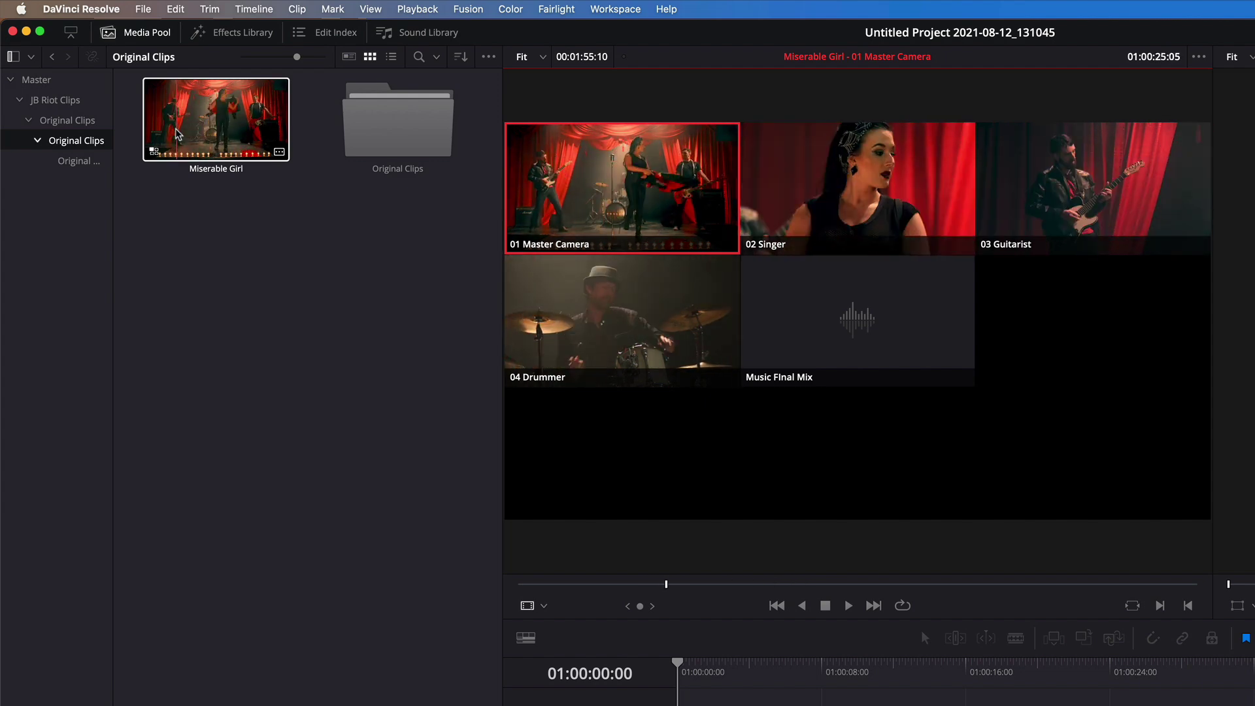
key("space")
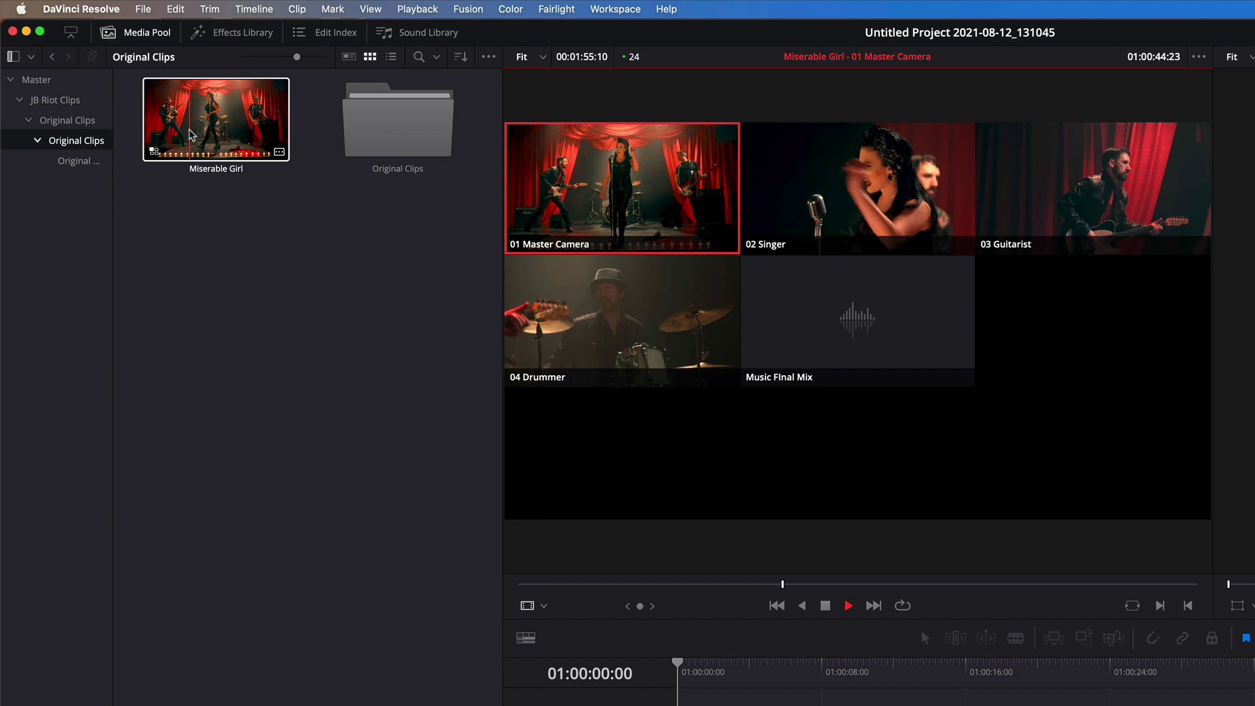
key("space")
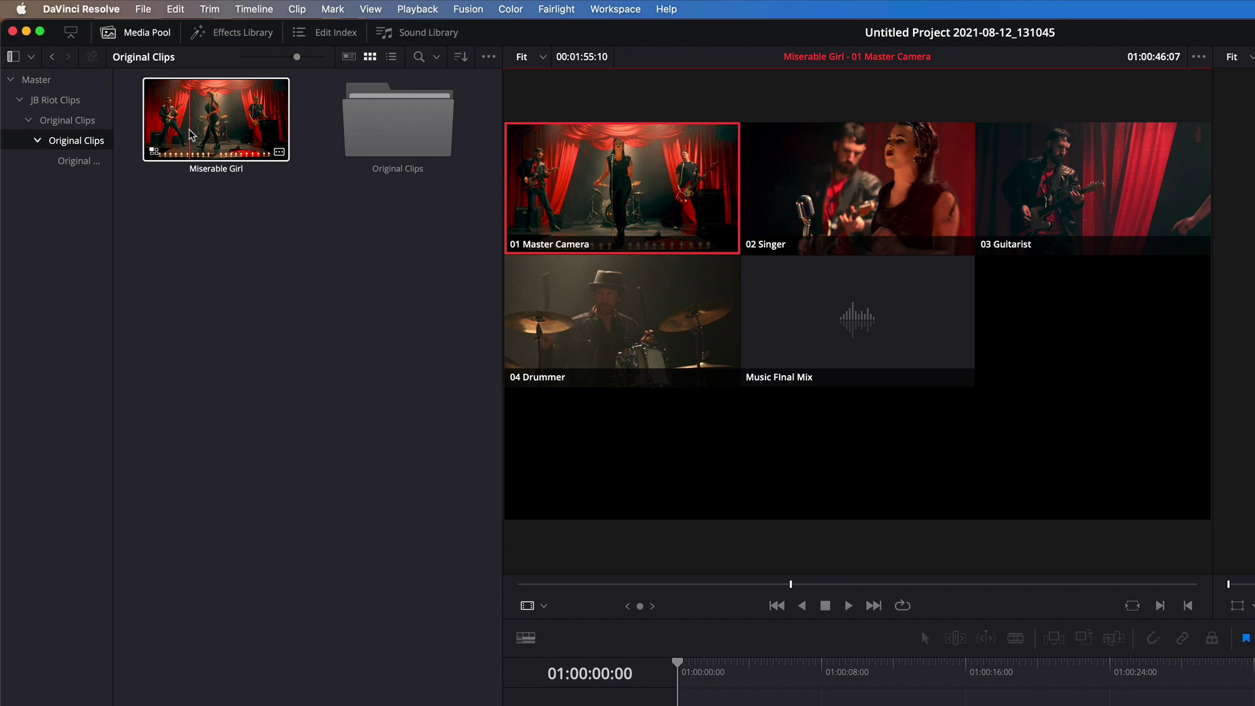
Open the Miserable Girl multicam clip as its own timeline
right_click(192, 135)
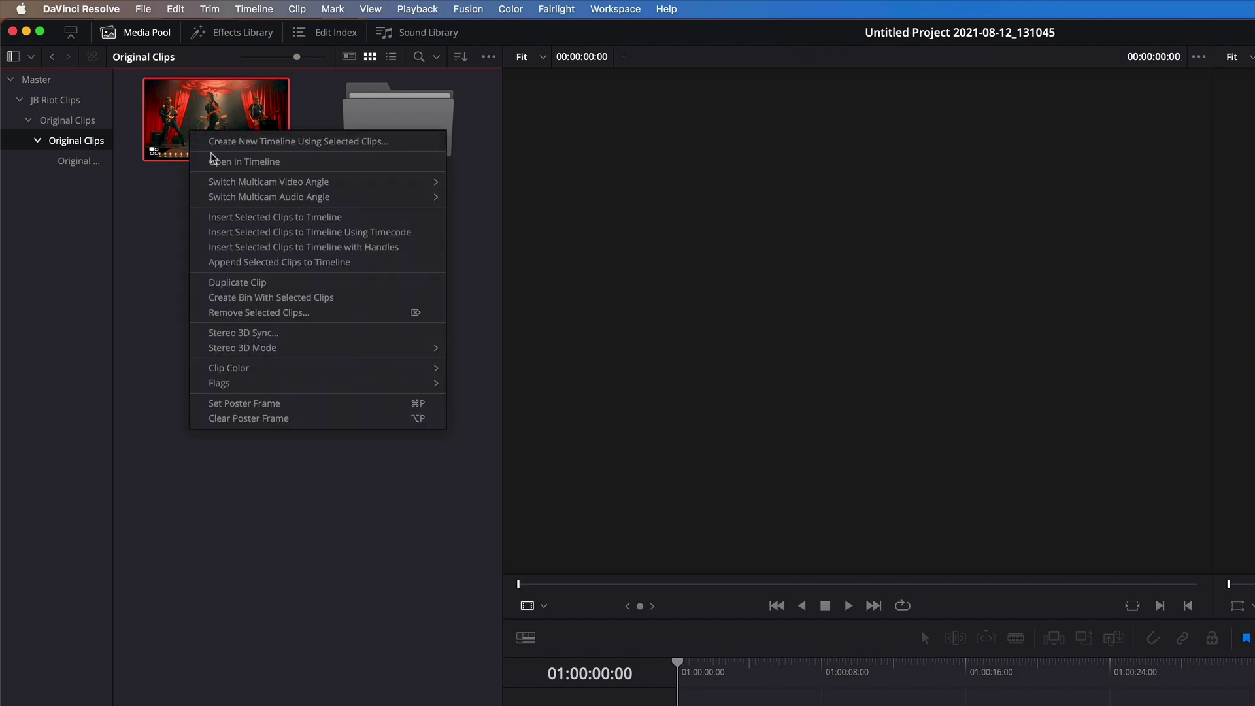
left_click(209, 161)
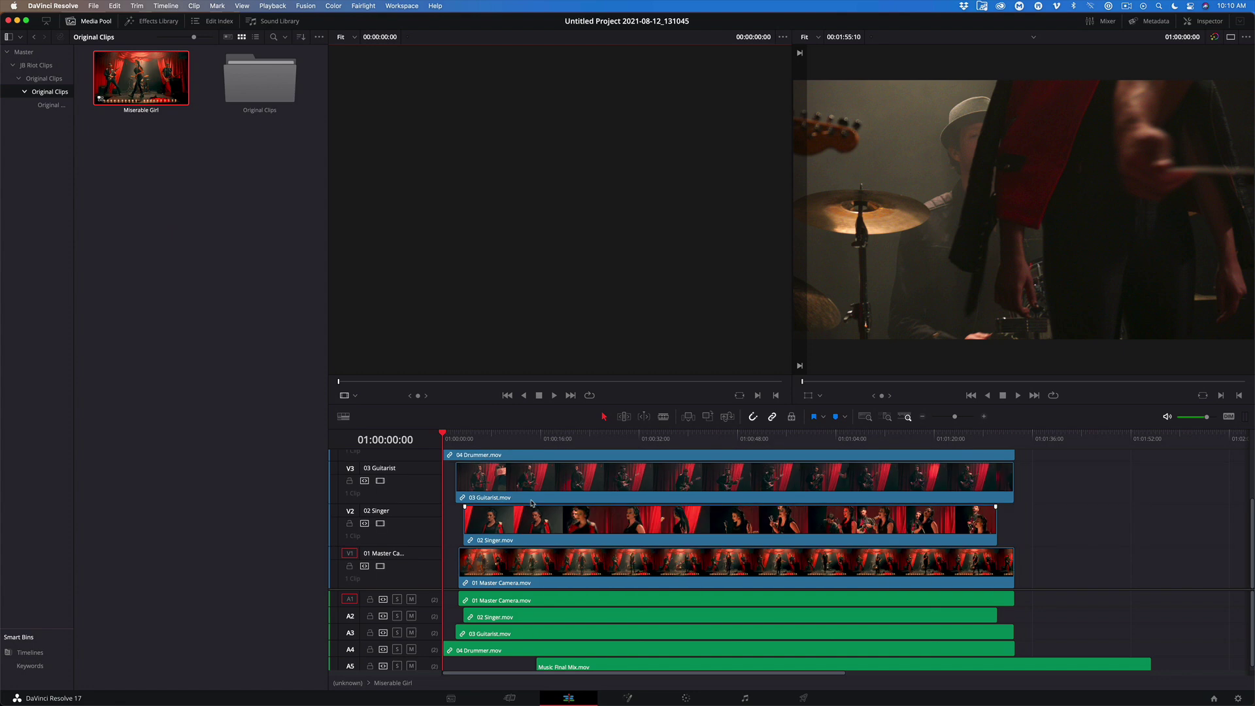
scroll(532, 503, "down", 2)
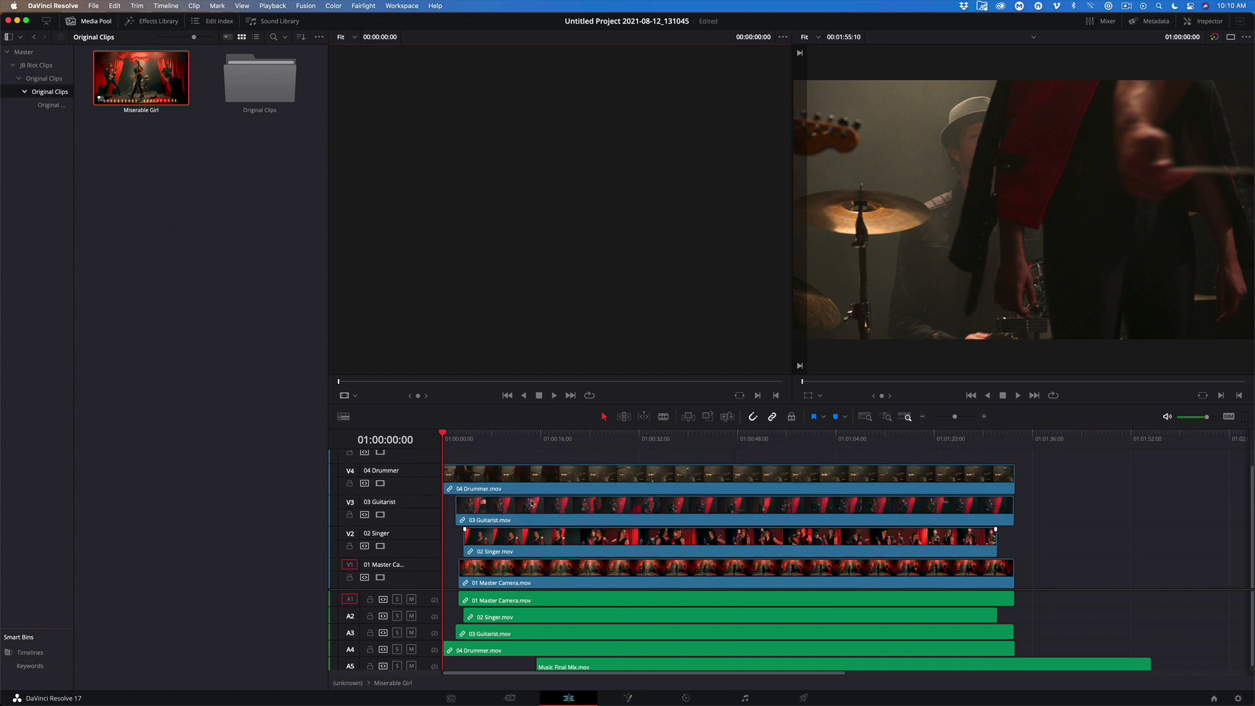
Solo the 02 Singer video track and move the playhead to about 01:00:12:08
left_click(380, 483, "alt")
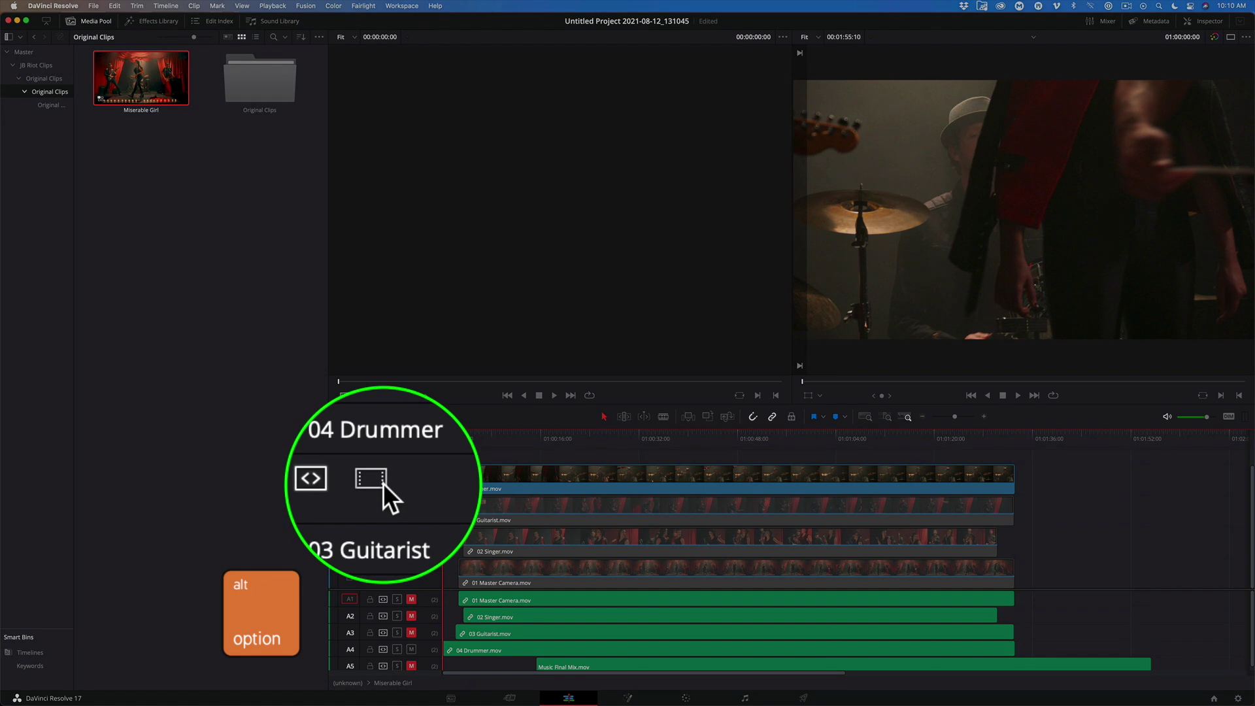
left_click(383, 484)
left_click(383, 484)
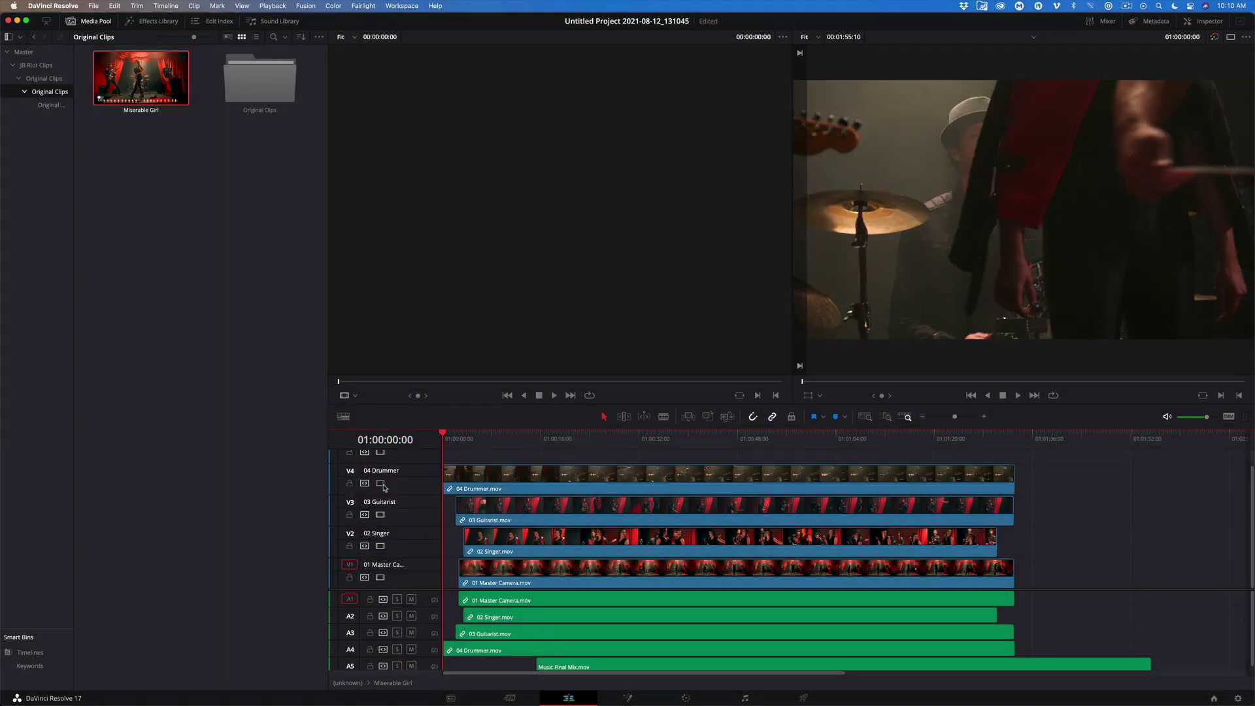
left_click(381, 546, "alt")
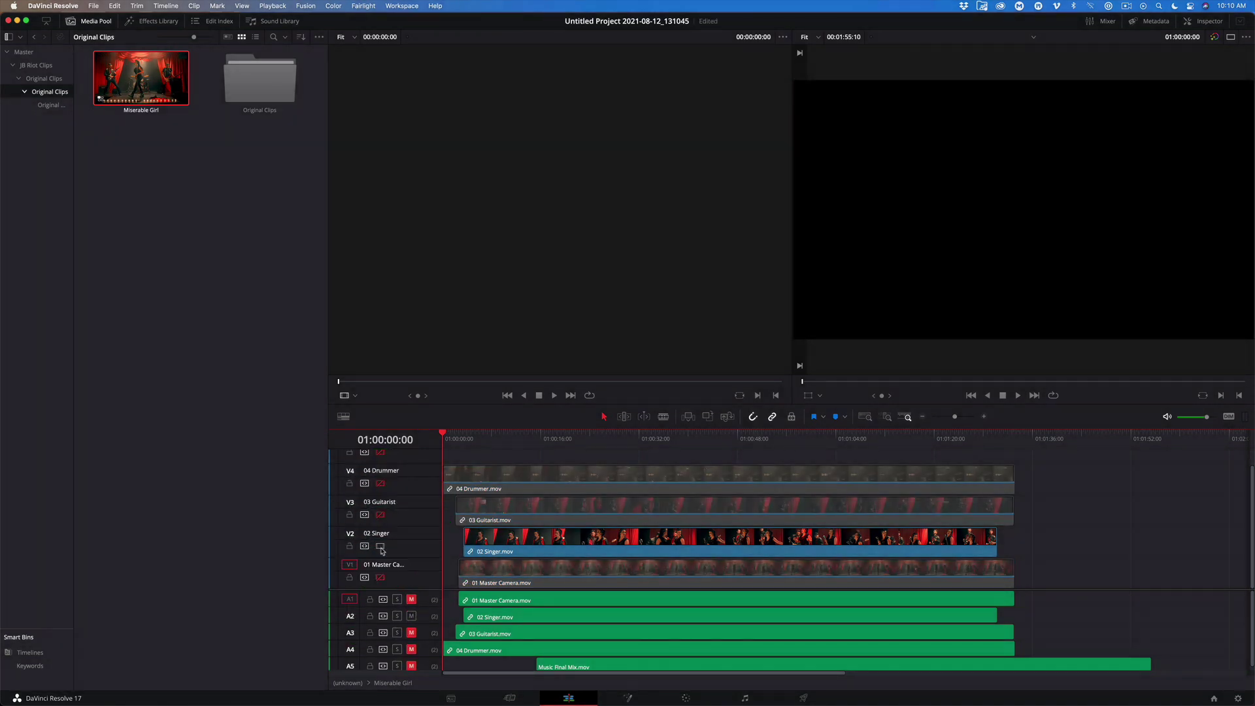
left_click(506, 437)
left_click_drag(506, 439, 519, 445)
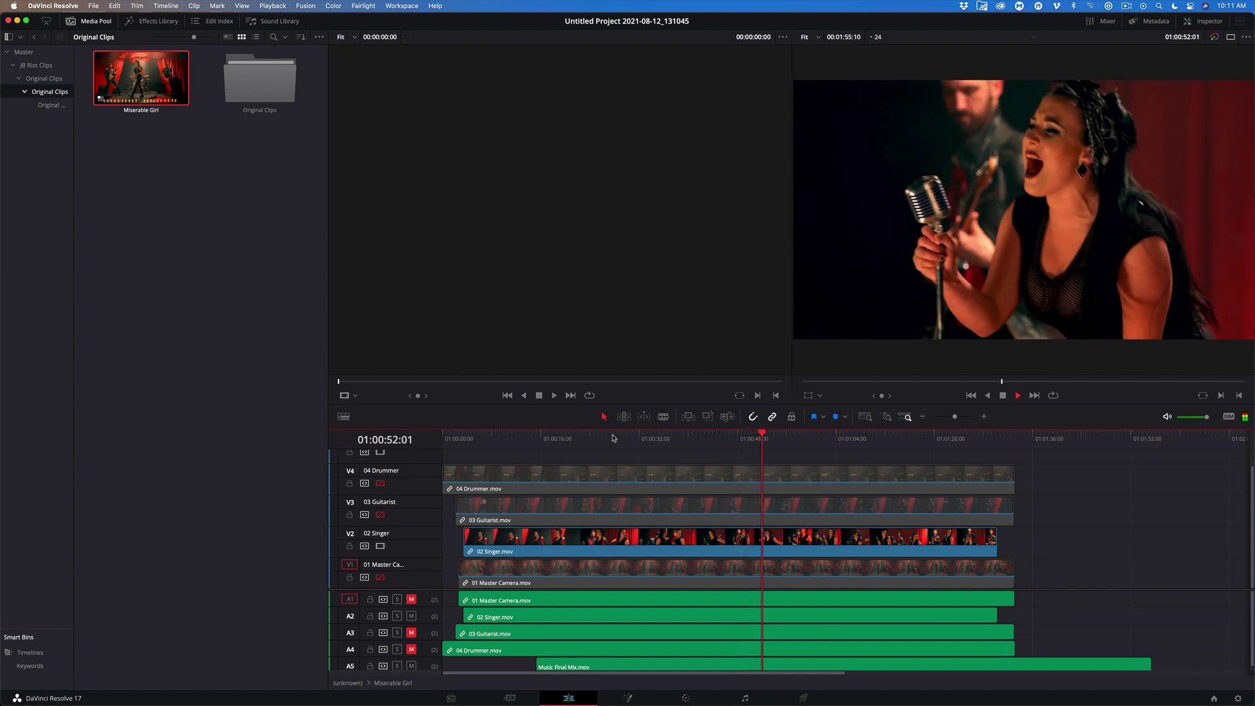
Stop at 01:00:52:16 and nudge the 02 Singer clip back one frame net
key("space")
left_click(643, 508)
left_click(650, 541)
key("comma")
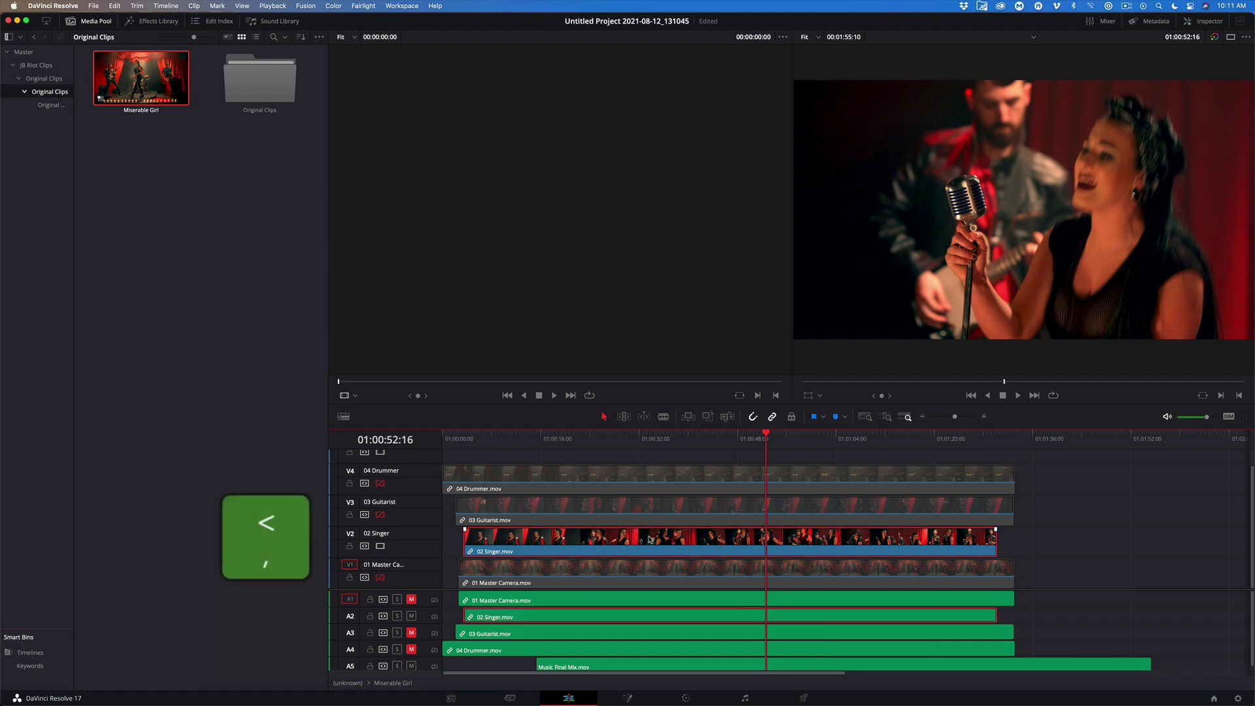
key("comma")
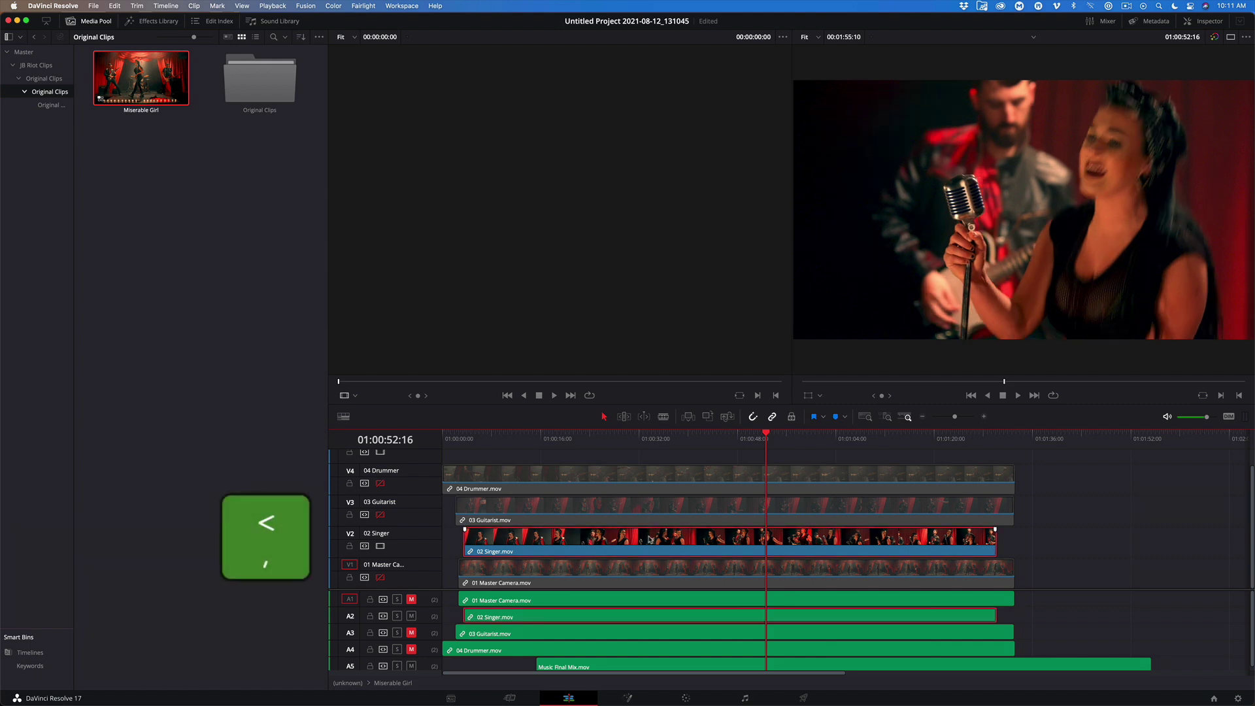
key("period")
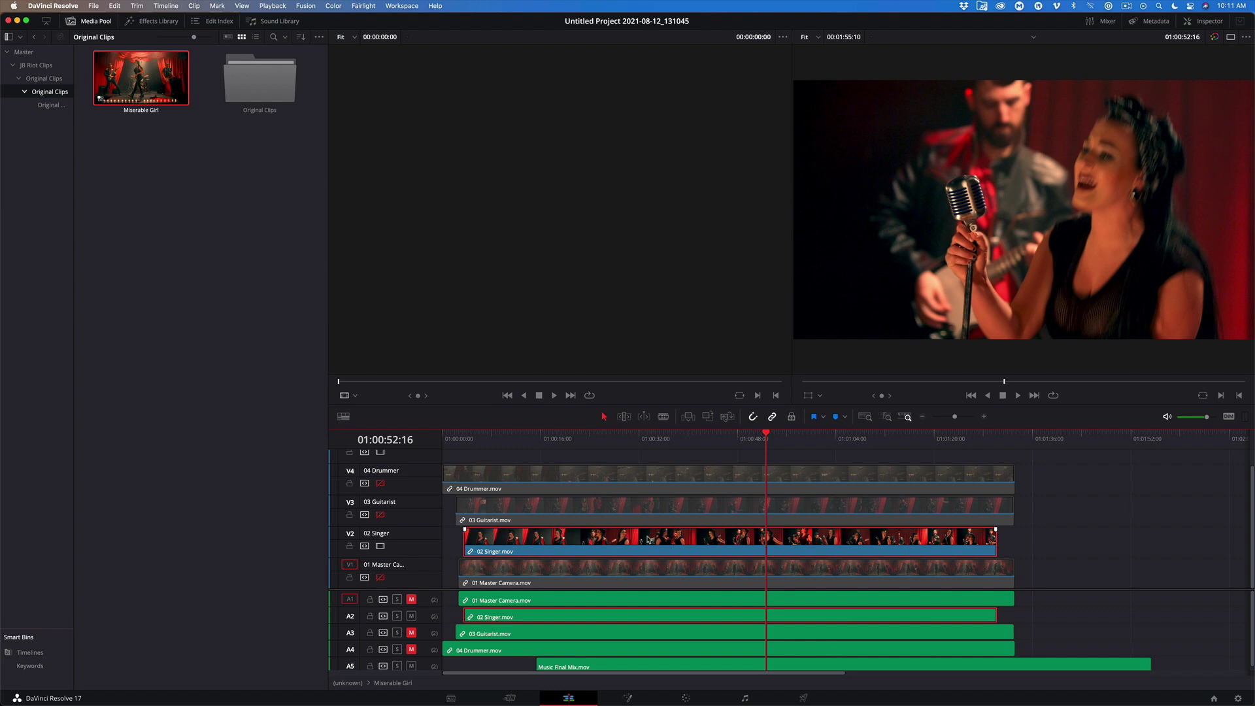
Enable the 04 Drummer, 03 Guitarist and Master Camera video tracks
left_click(380, 483)
left_click(380, 515)
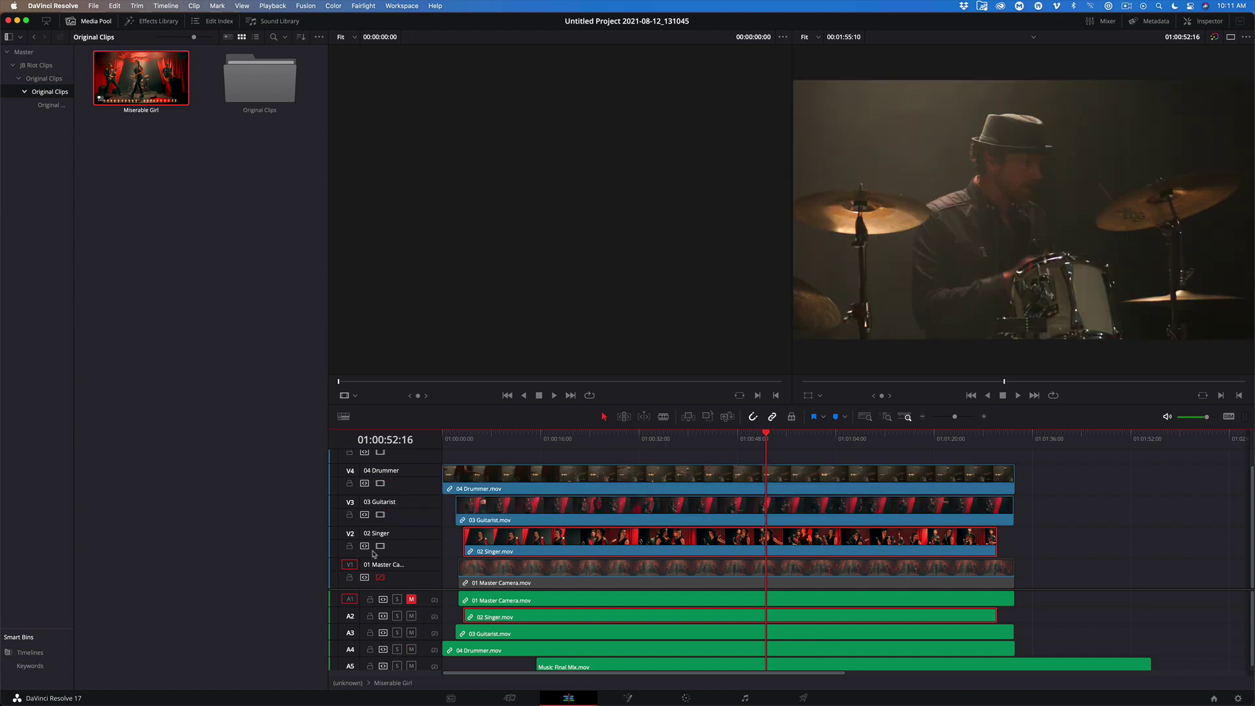
left_click(381, 577)
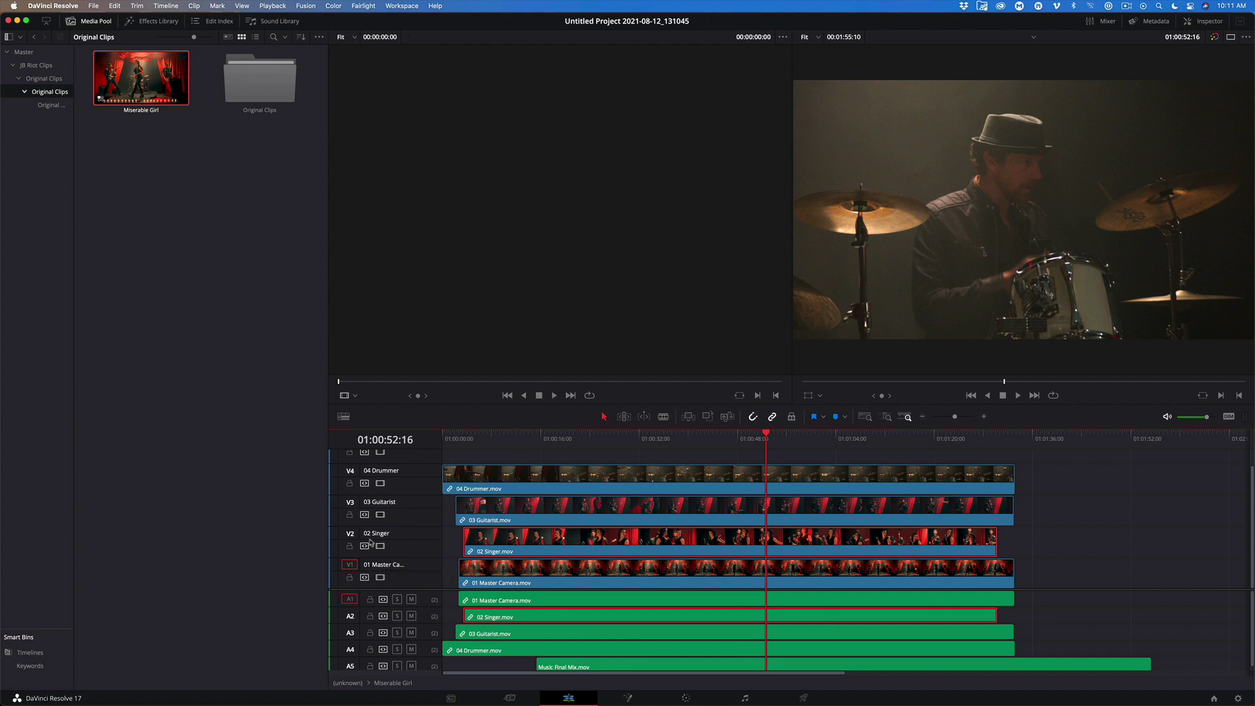
Load Miserable Girl as source, show its Audio Track waveform, and mark an in point at the music start
double_click(150, 83)
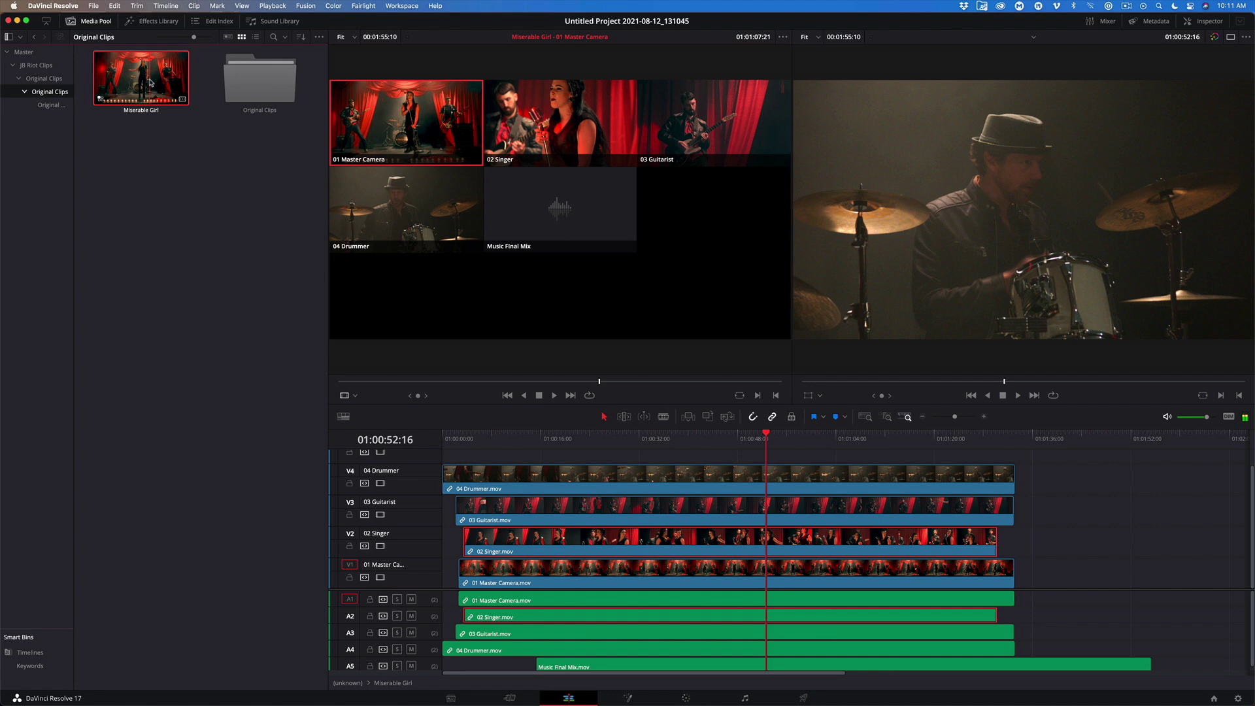
left_click_drag(461, 382, 410, 385)
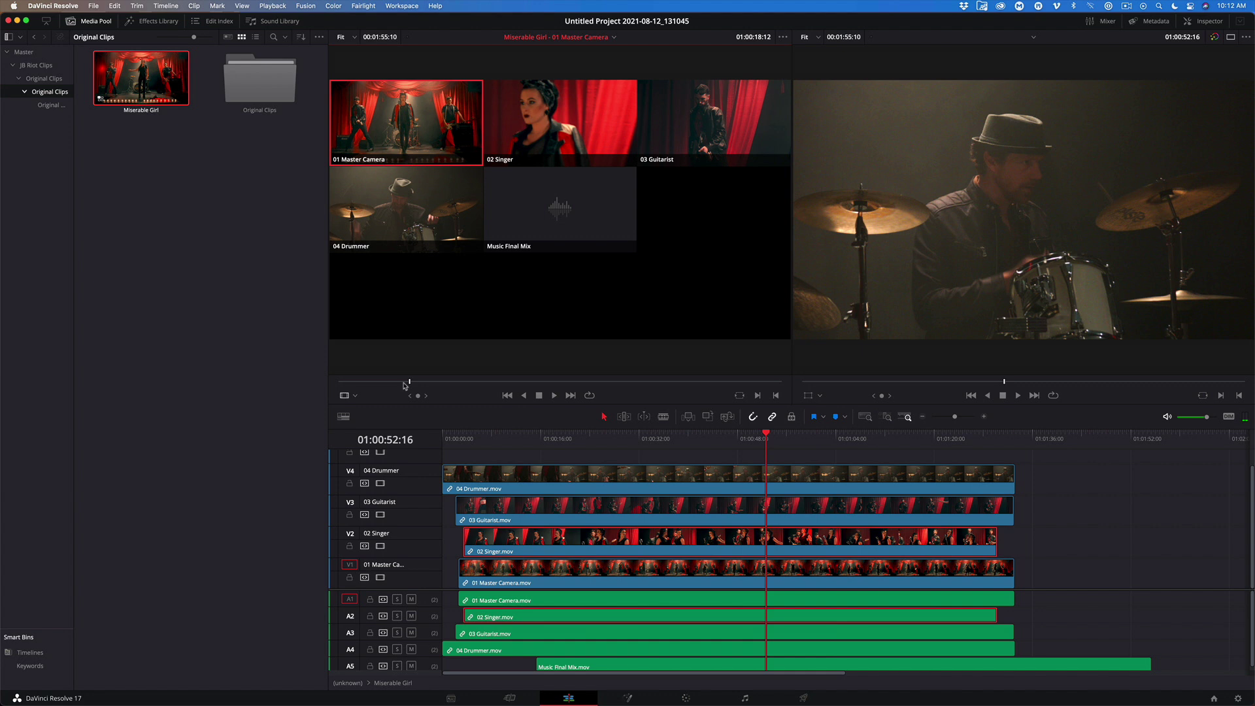
left_click(355, 396)
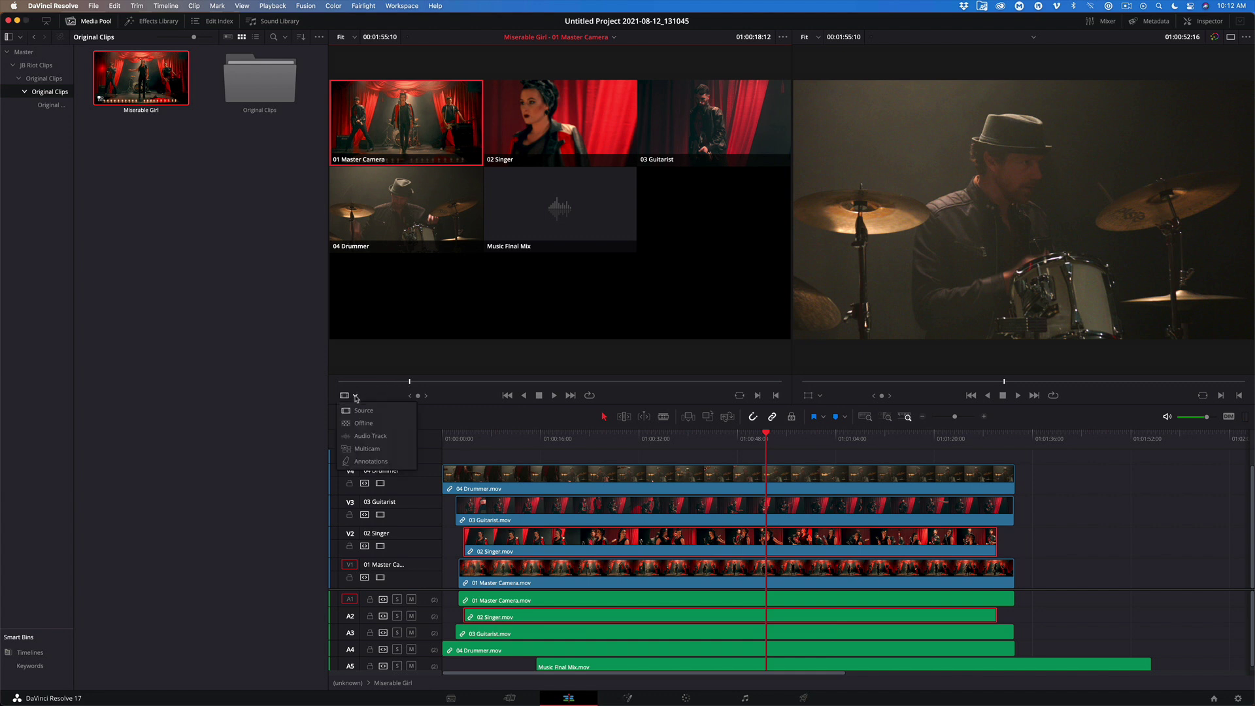
left_click(370, 435)
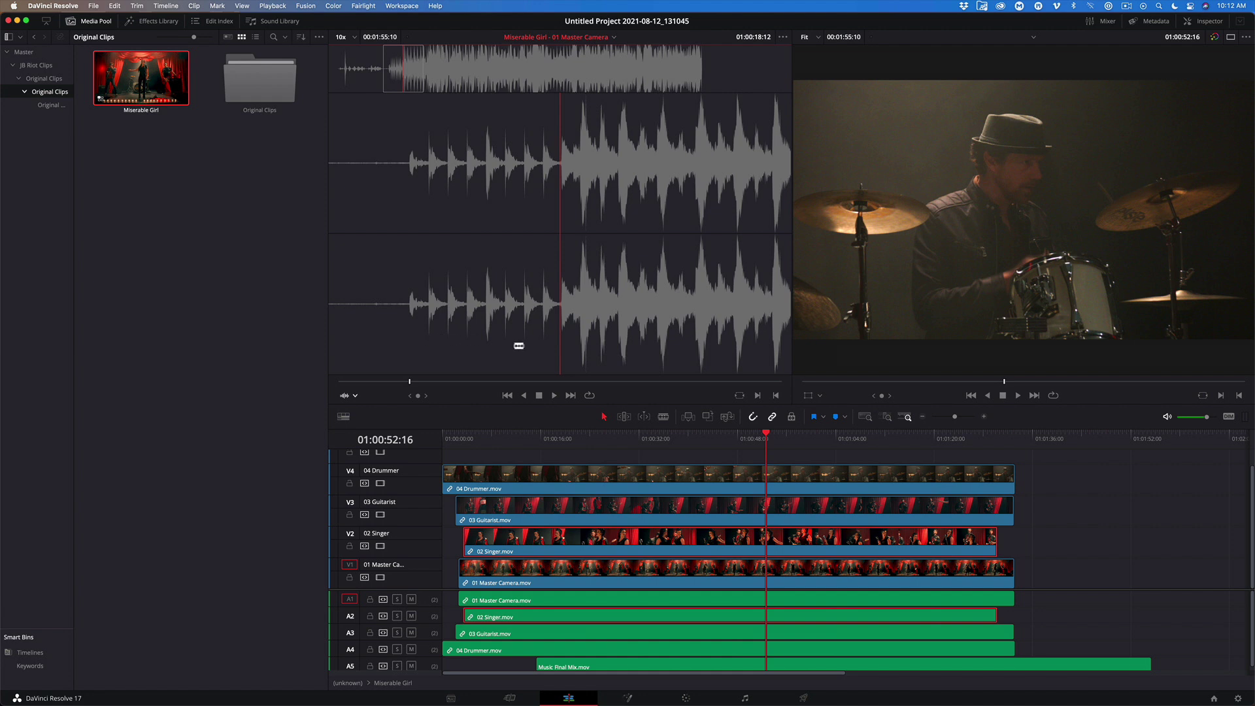
mouse_move(410, 386)
left_mouse_down()
mouse_move(392, 384)
mouse_move(410, 389)
left_mouse_up()
key("i")
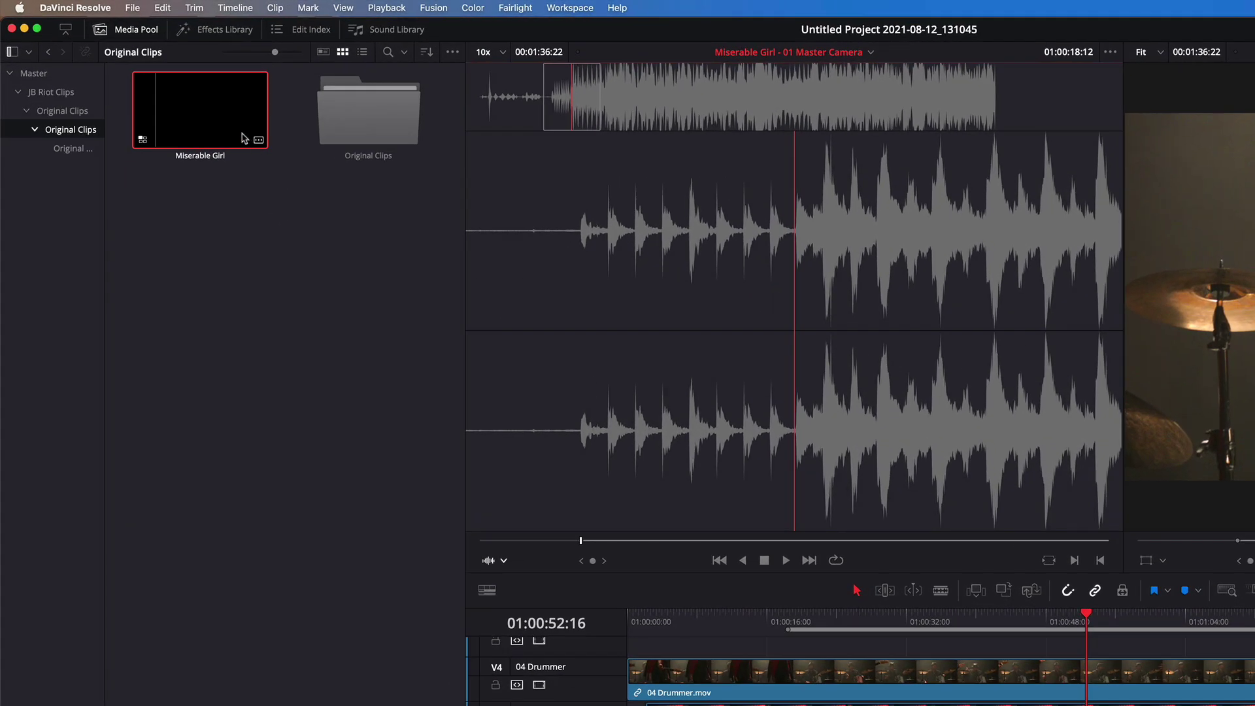
Create a new timeline named 'MG Cut 1' from the Miserable Girl clip
right_click(232, 128)
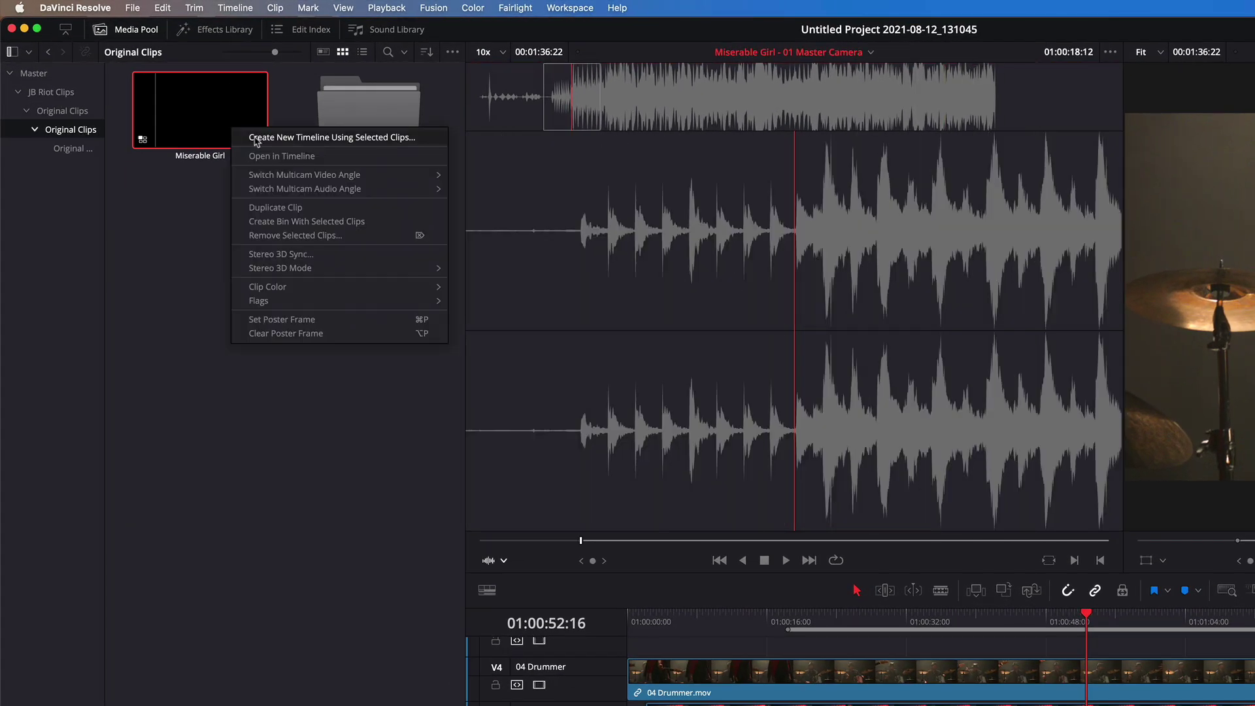
left_click(255, 140)
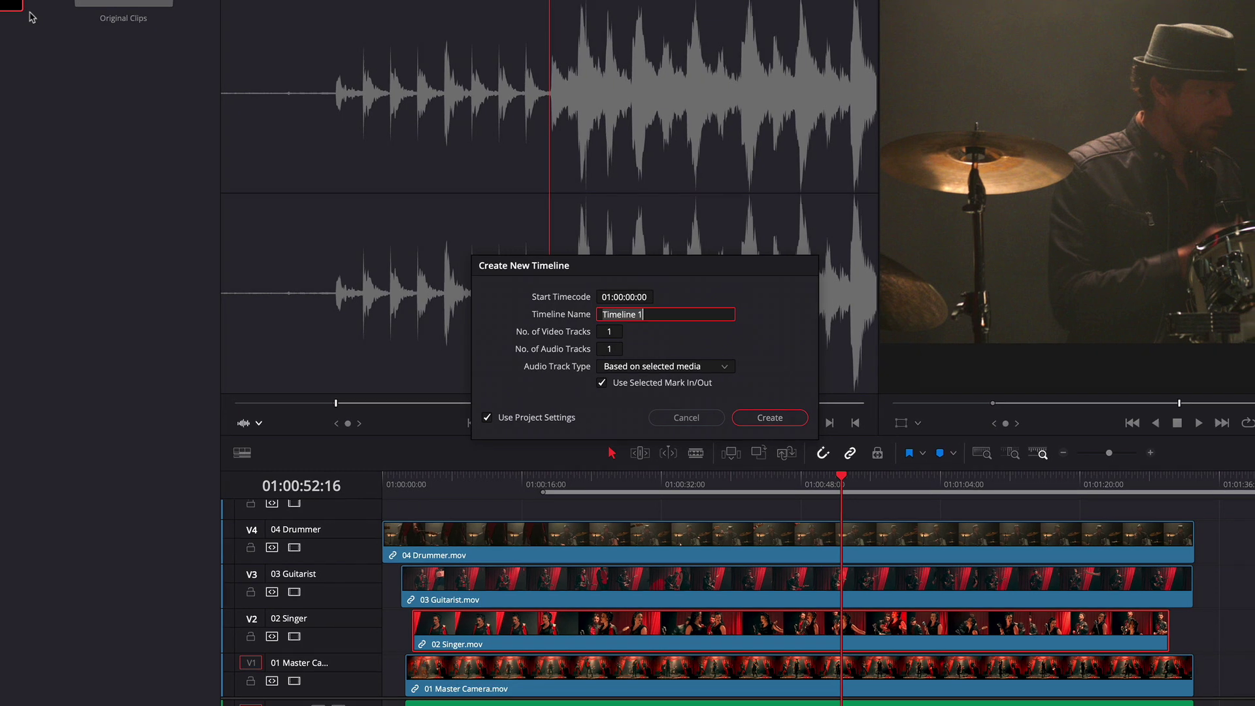
type("MG Cut ")
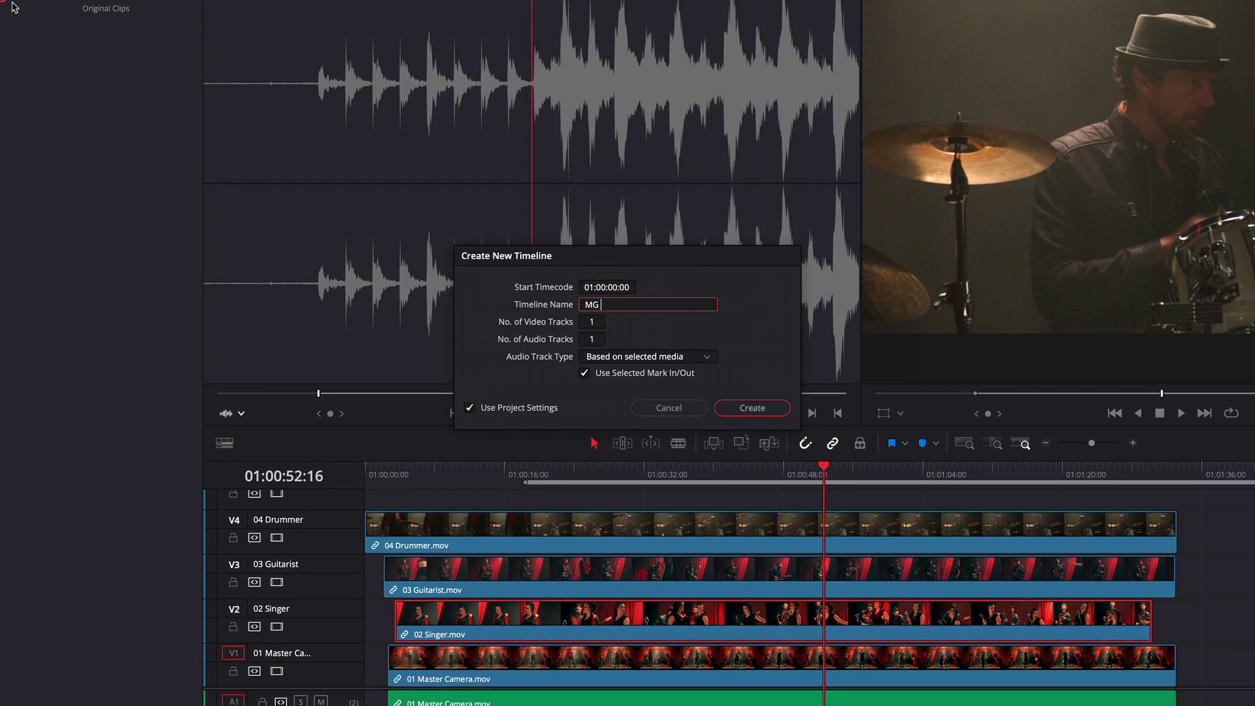
type("1")
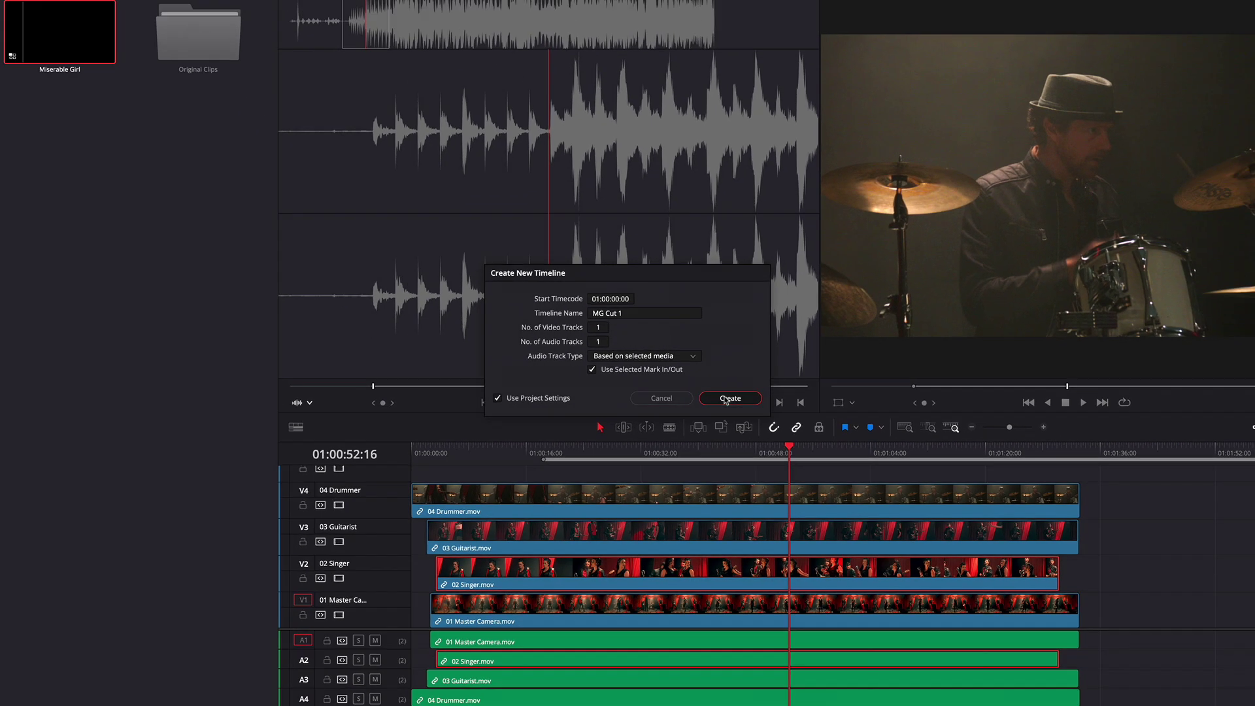
left_click(753, 407)
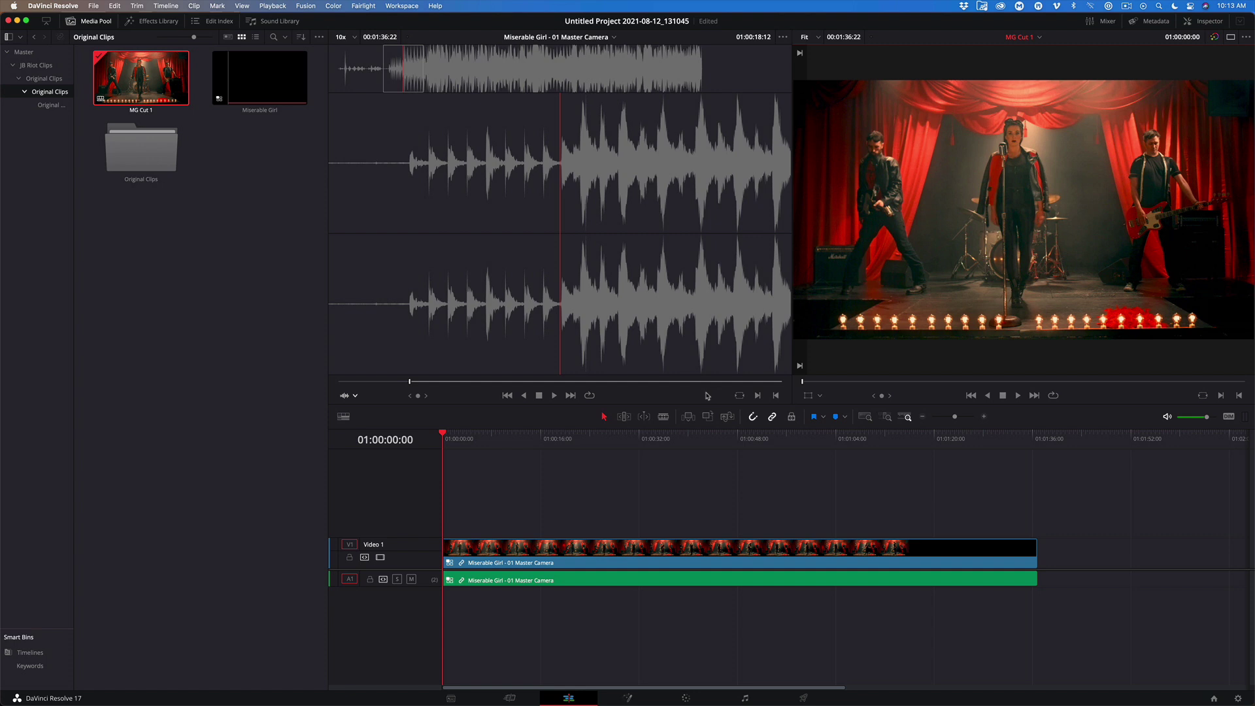
Switch the source viewer display mode from Audio Track to Multicam
left_click(354, 396)
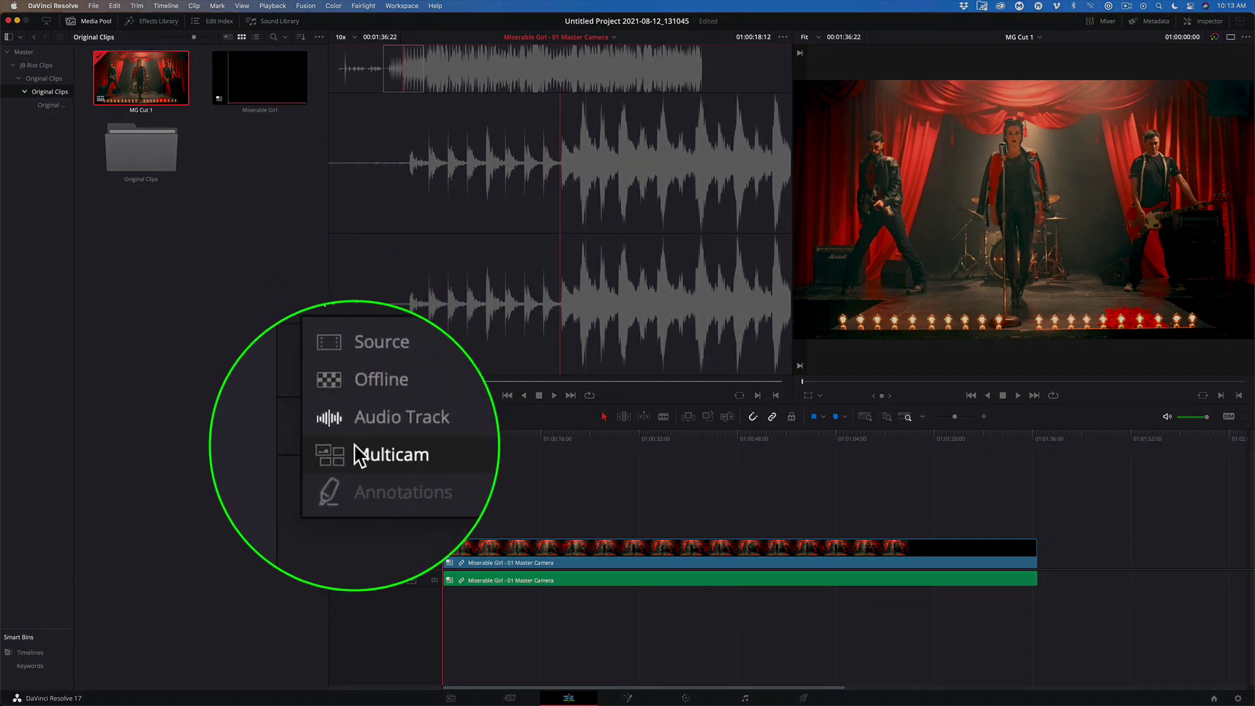
left_click(366, 451)
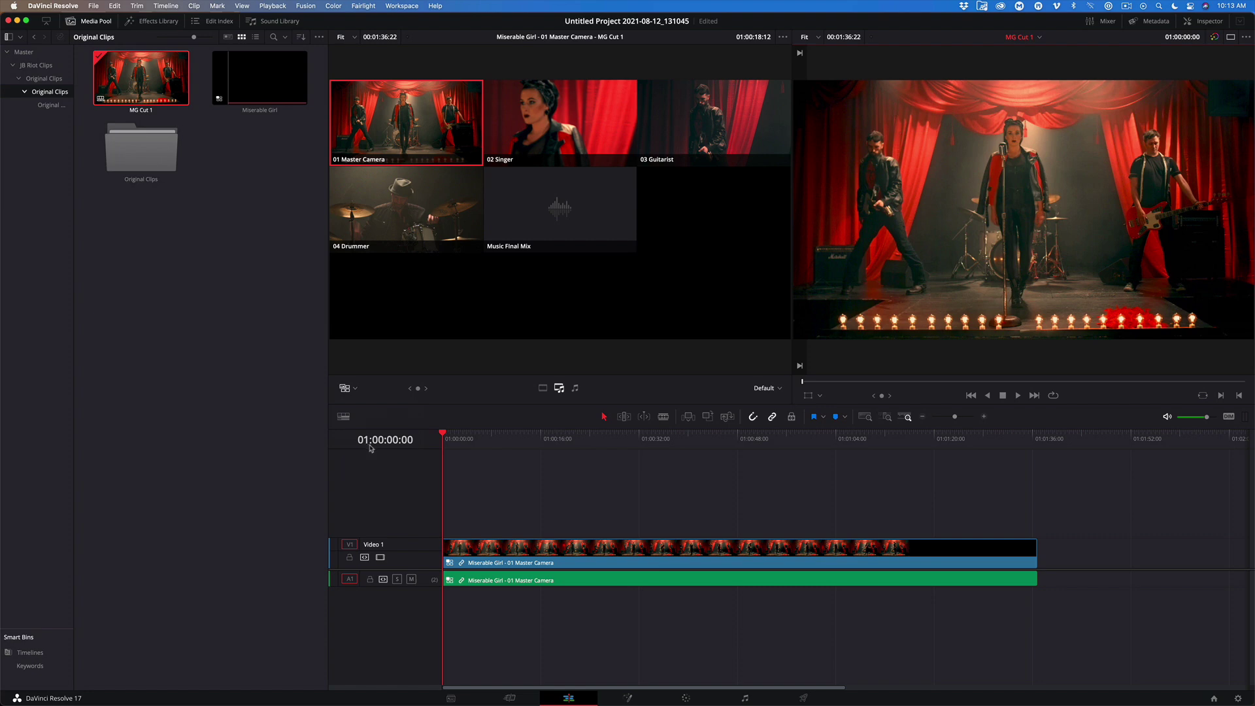
left_click_drag(453, 440, 648, 444)
key("space")
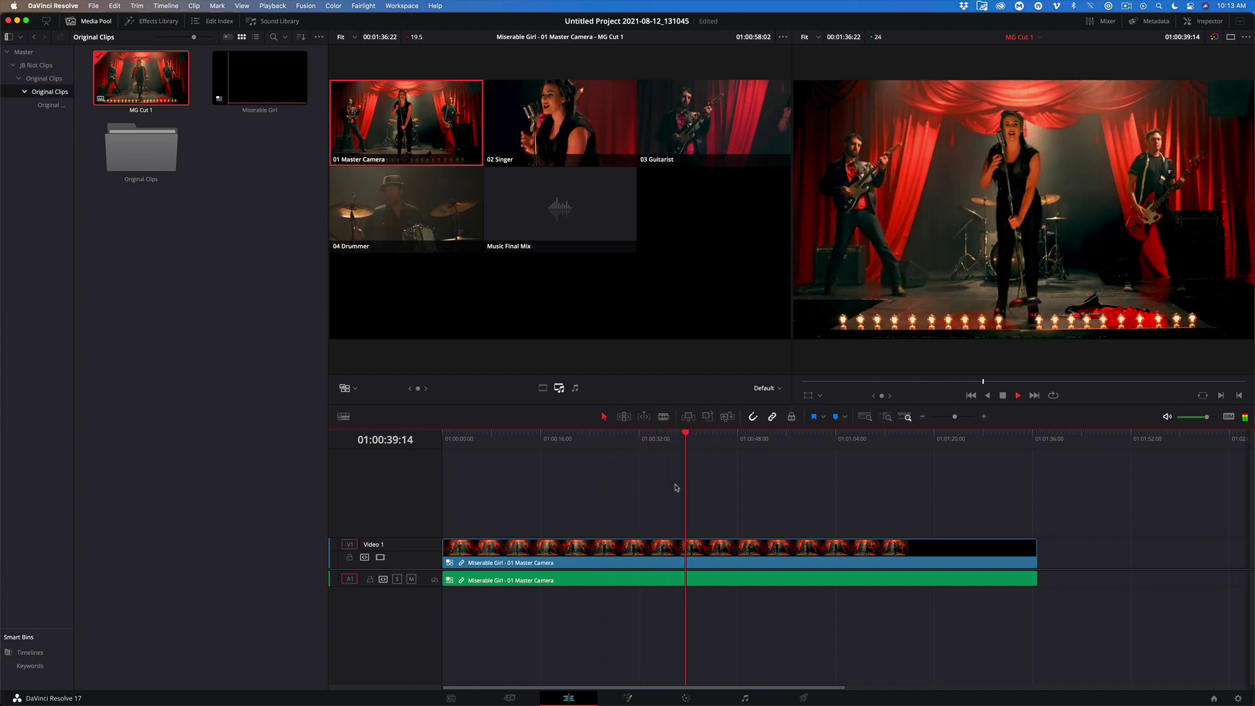
key("space")
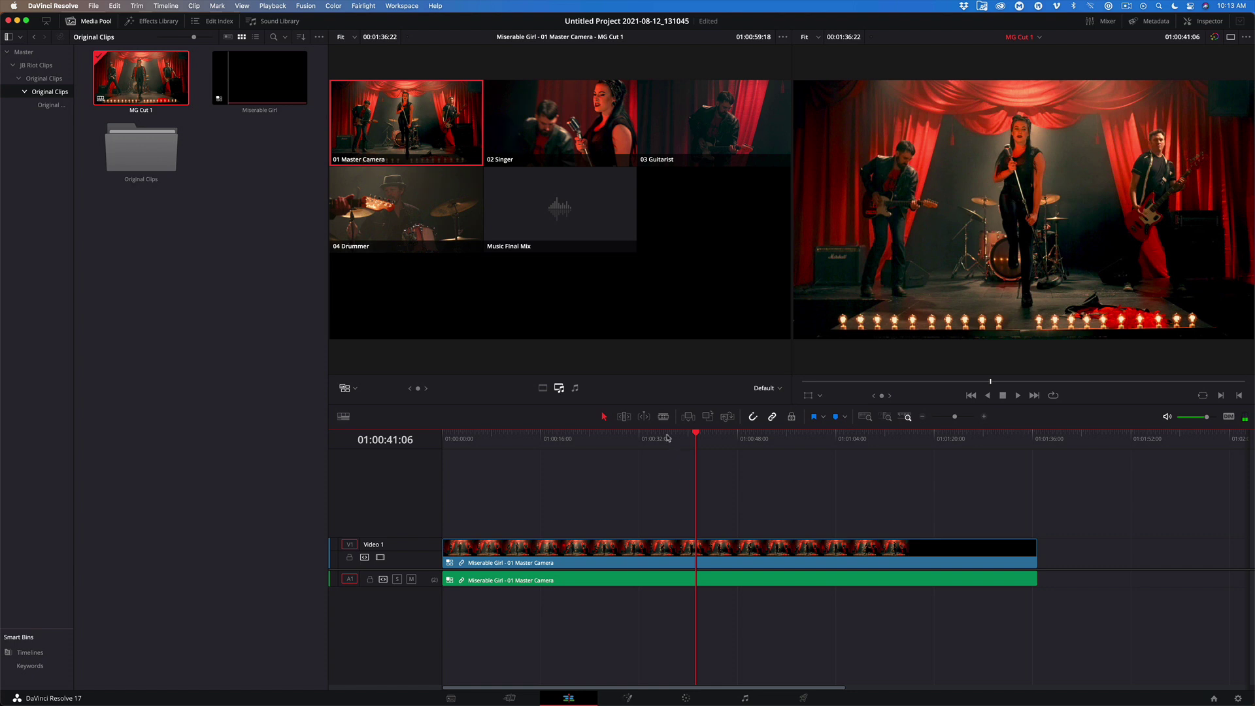
left_click(569, 127)
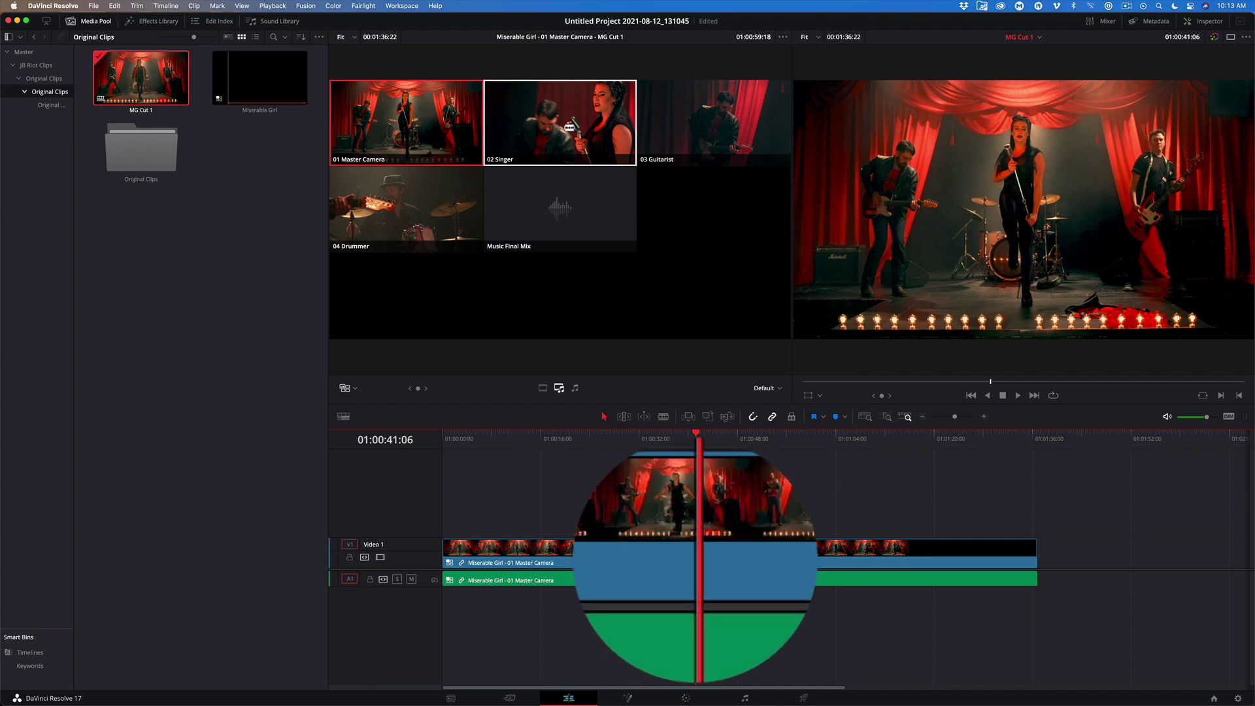
left_click(569, 127)
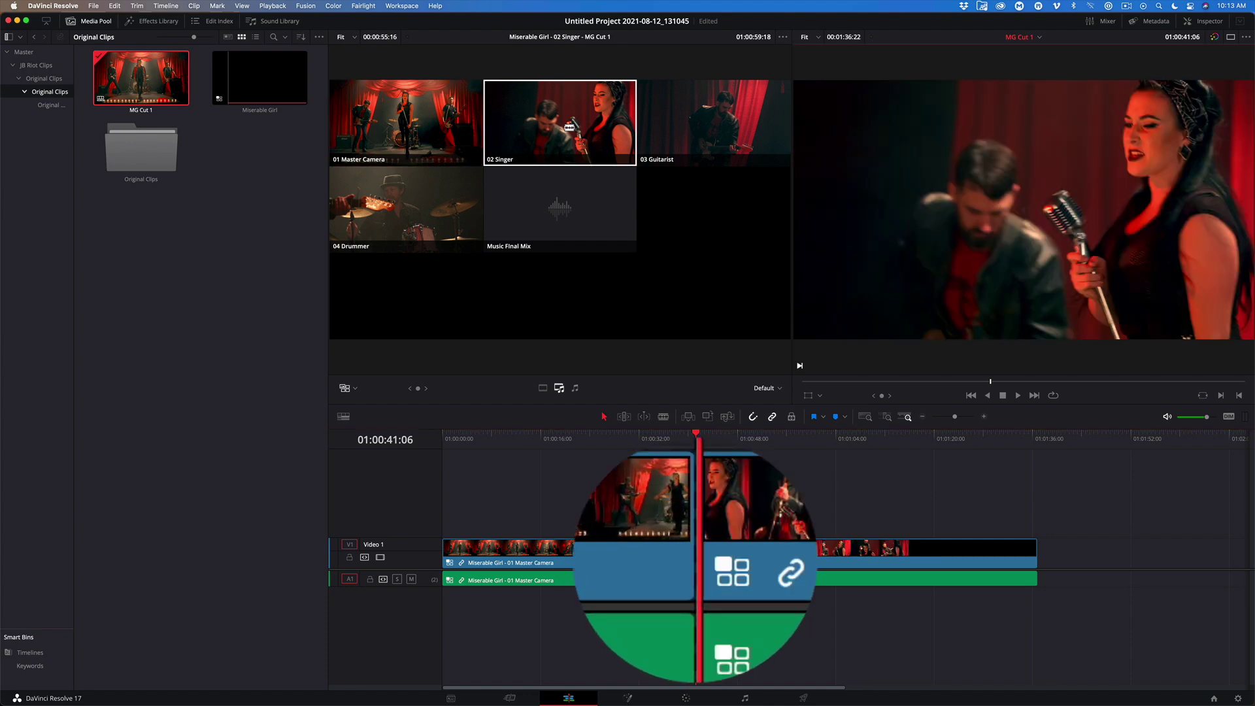
left_click(619, 434)
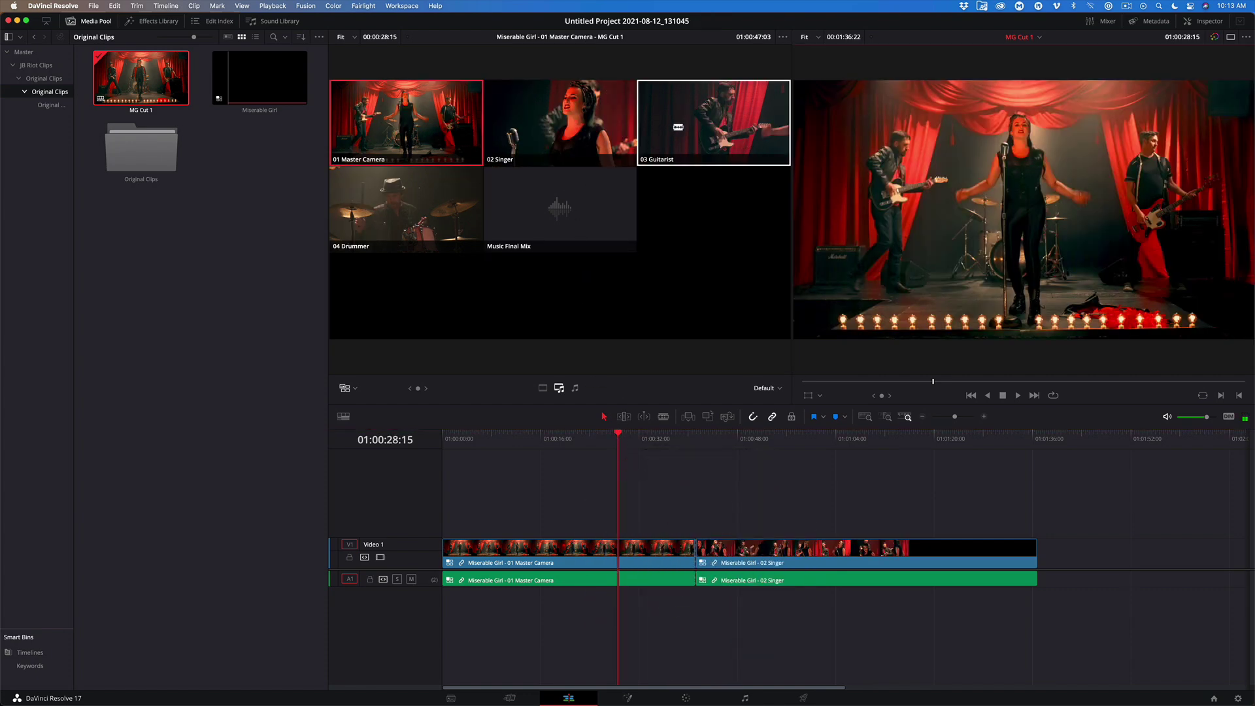
left_click(678, 127)
key("super+z")
key("super+z")
key("alt")
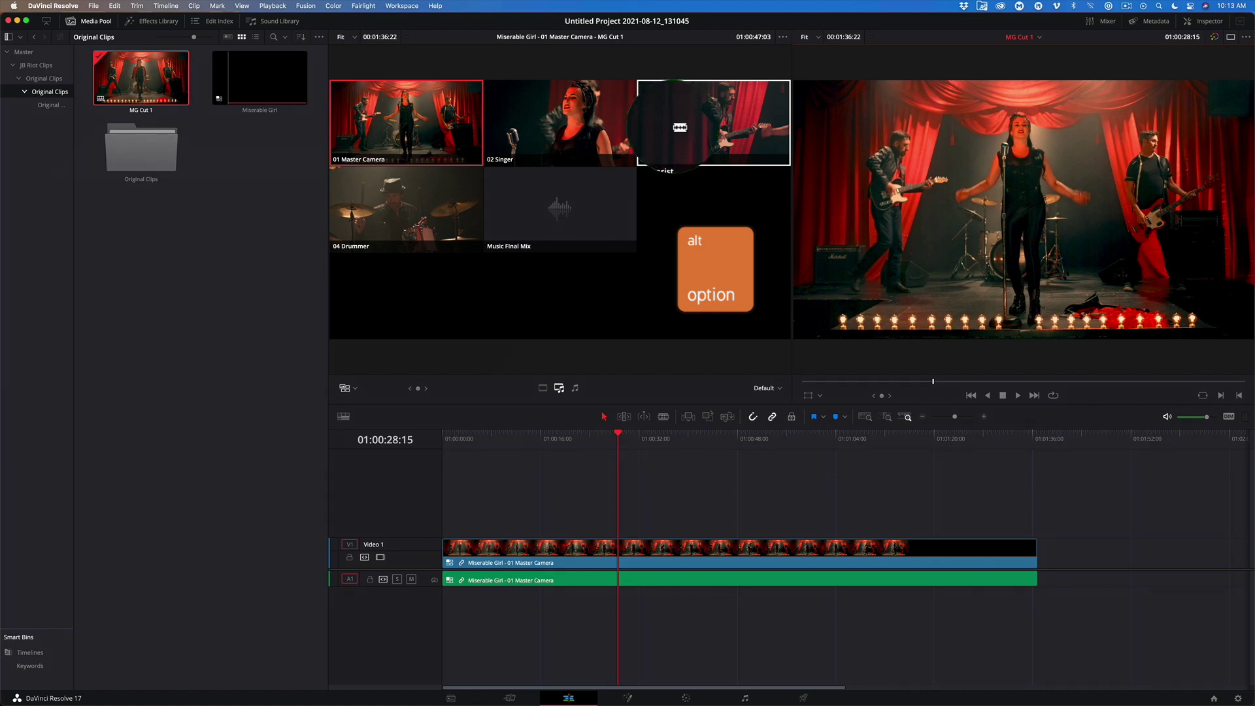
left_click(618, 131, "alt")
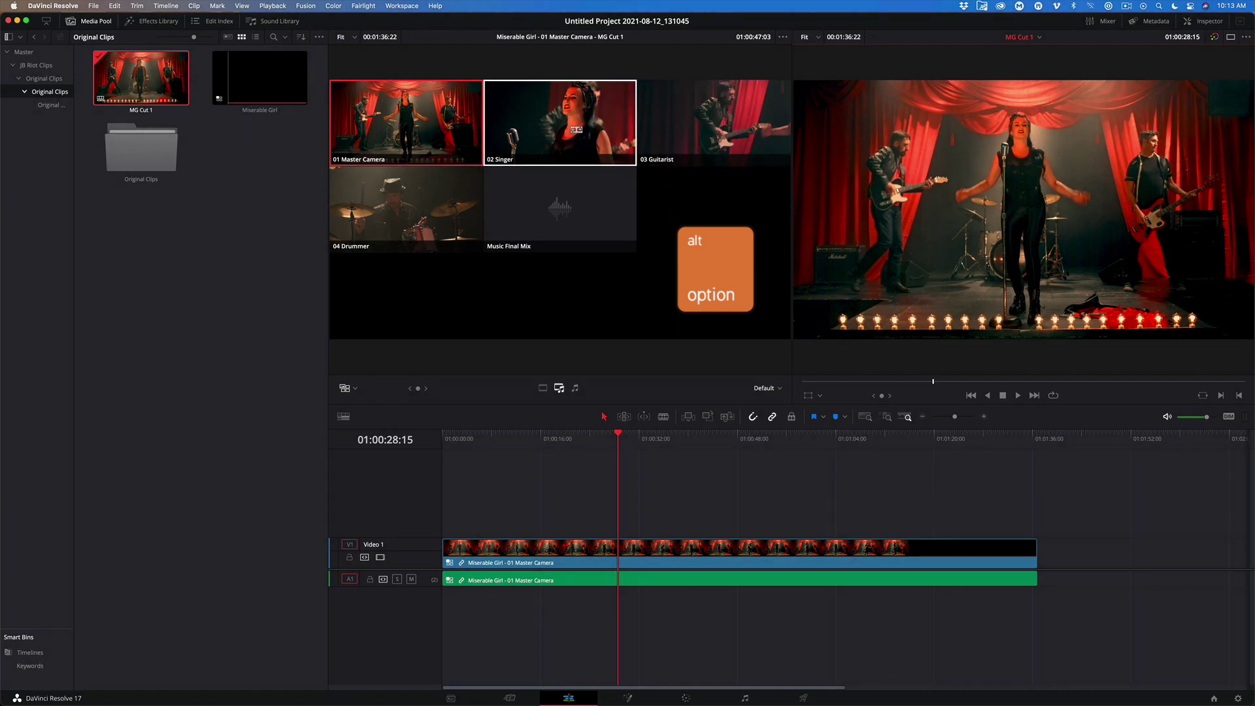
left_click(697, 131, "alt")
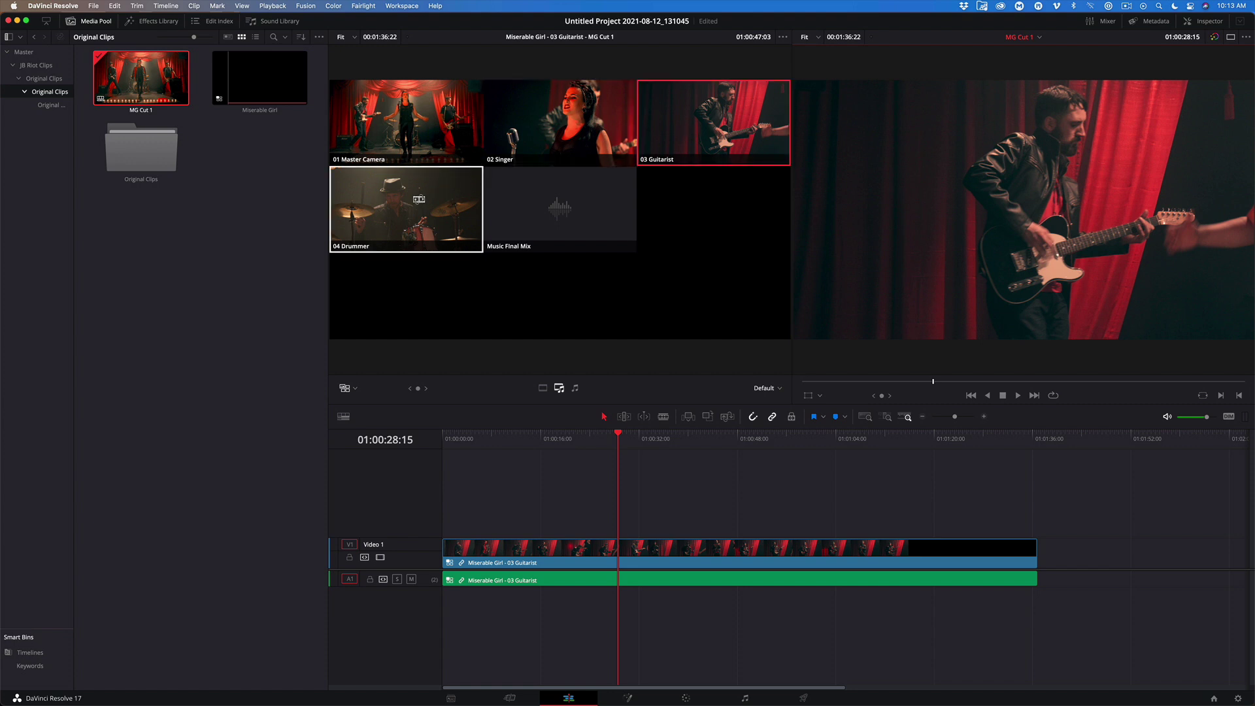
left_click(419, 200, "alt")
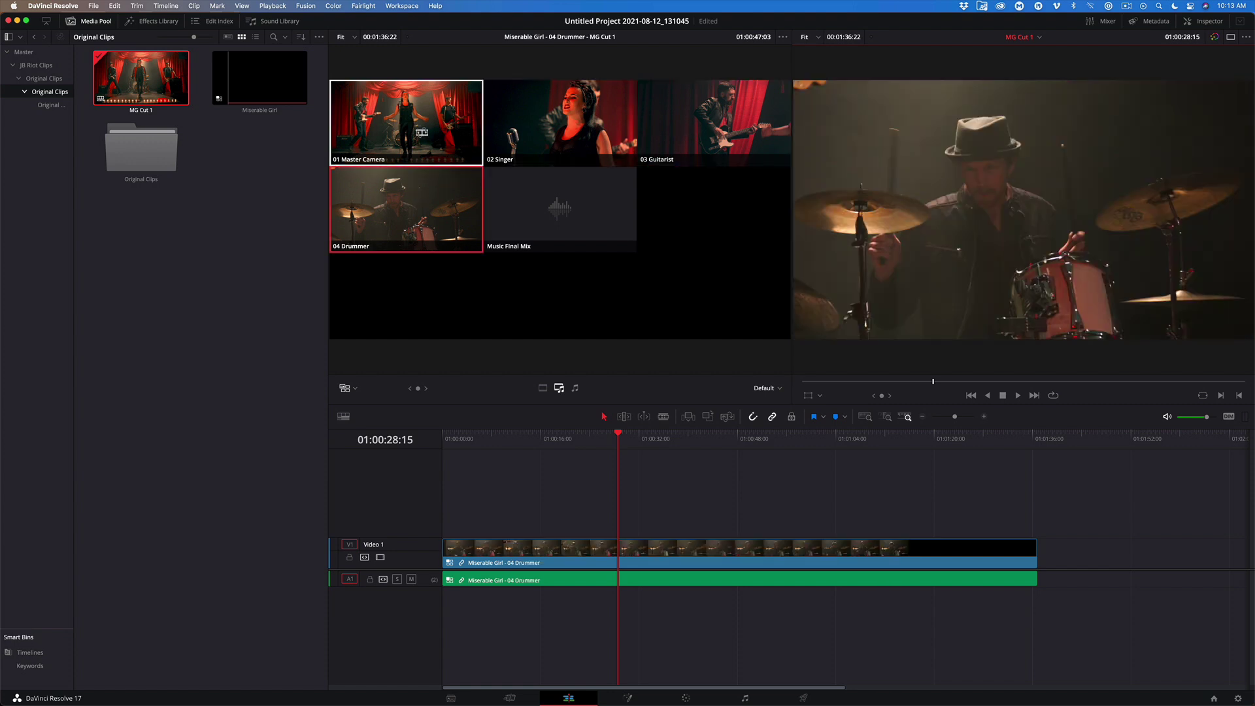
left_click(422, 133, "alt")
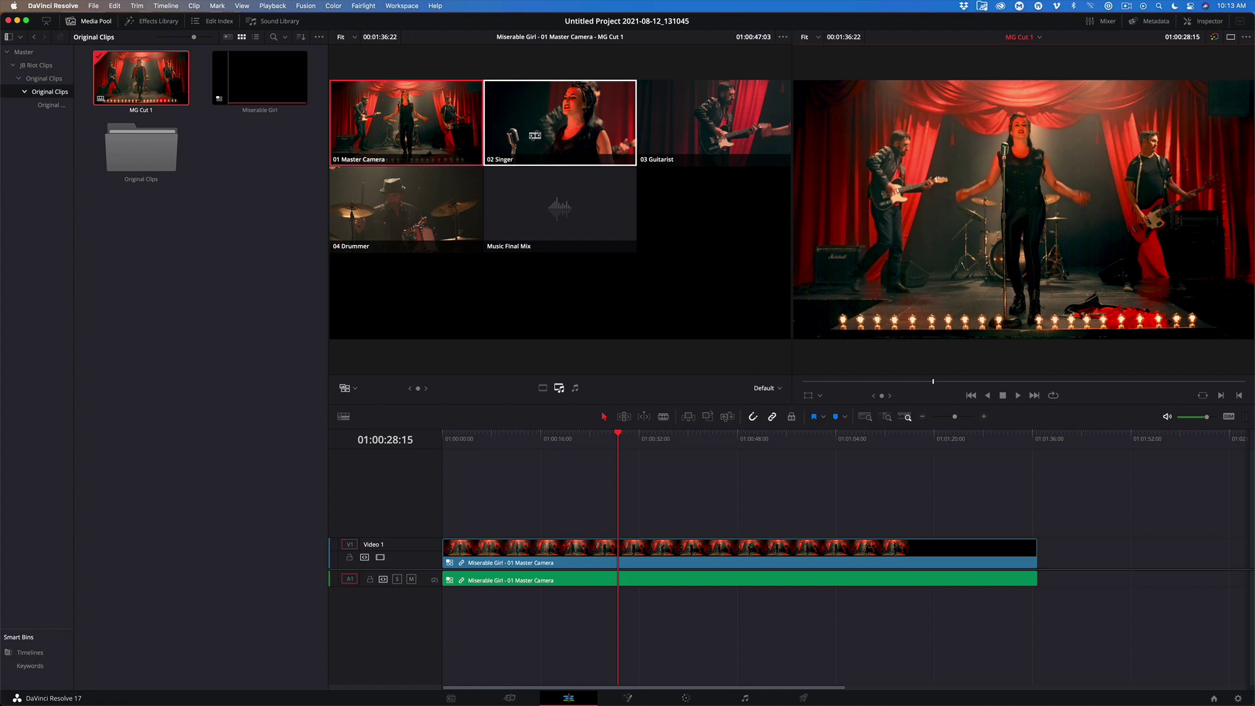
left_click(532, 135, "alt")
left_click(426, 135, "alt")
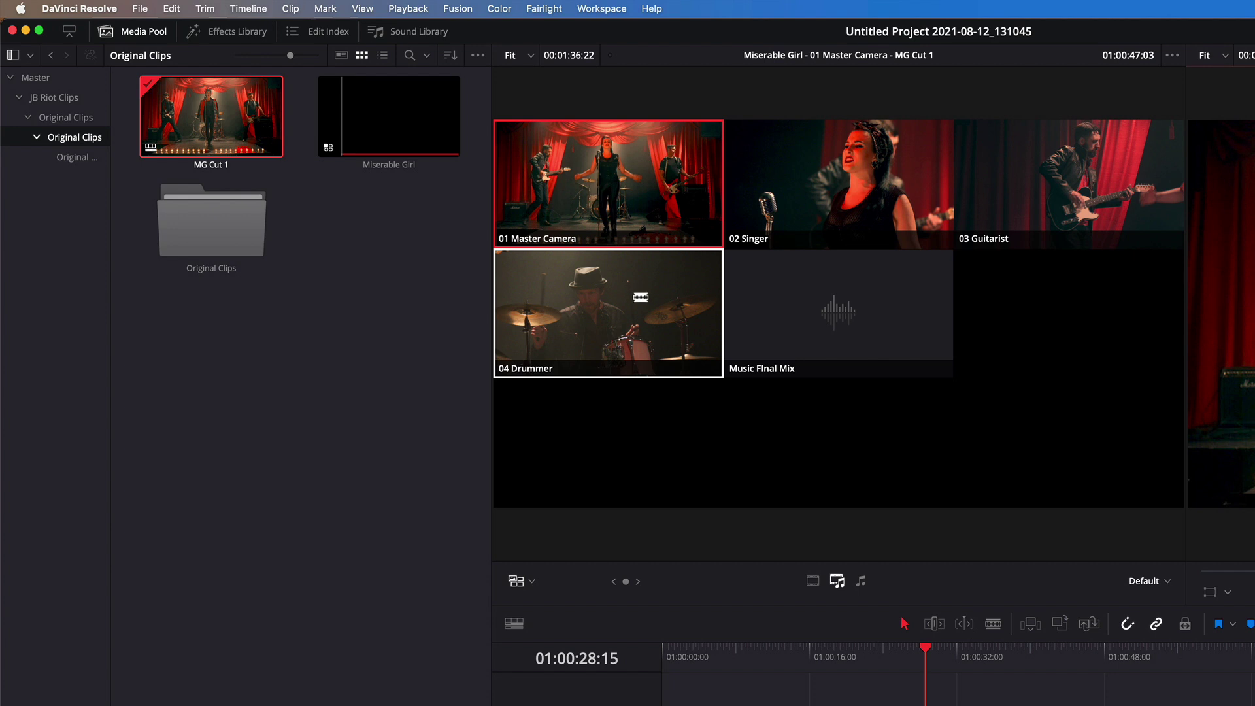
Set Music Final Mix as the audio angle and make angle switching affect video only
left_click(827, 327, "alt")
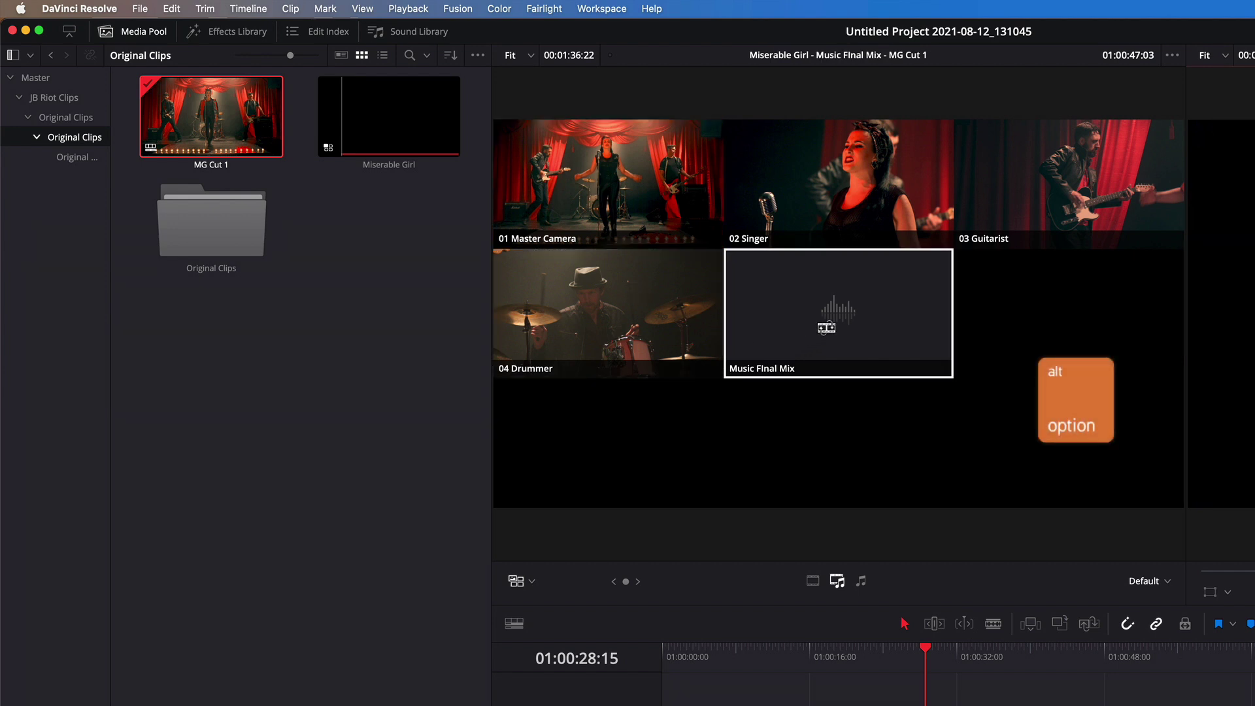
left_click(823, 359, "alt")
left_click(811, 581)
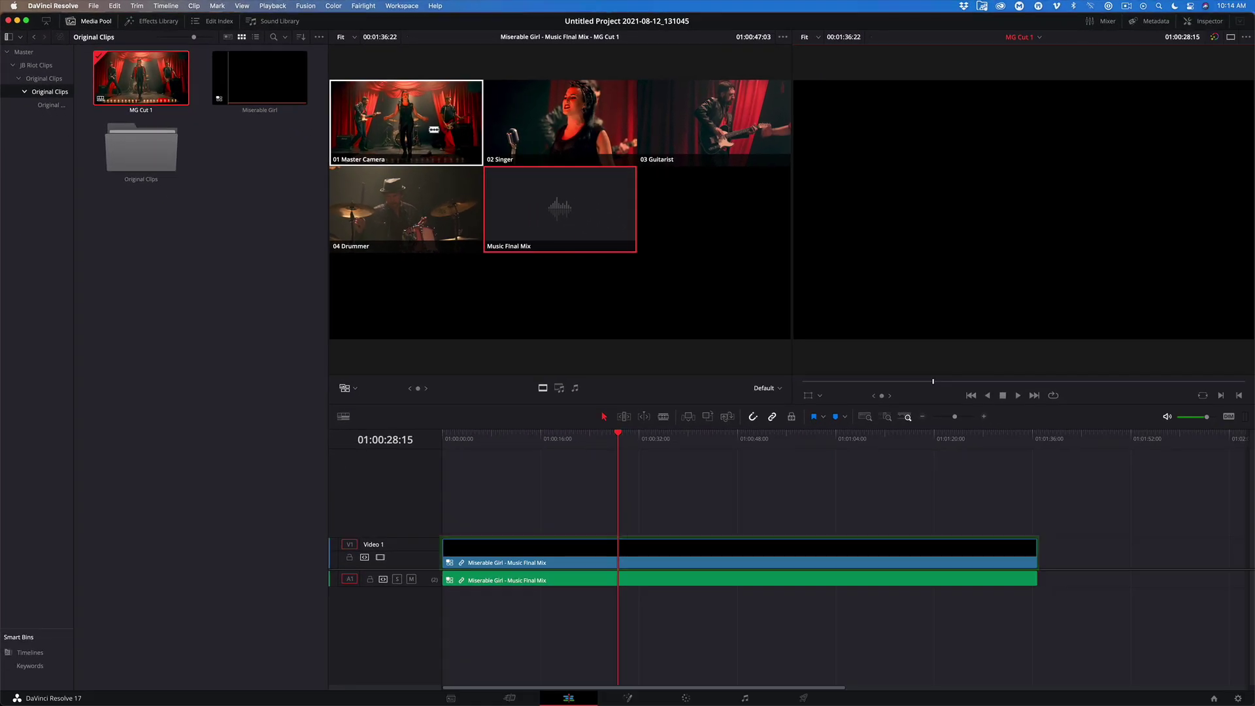
Preview the Master Camera, Singer, Guitarist and Drummer angles, then return to the timeline start
left_click(650, 196)
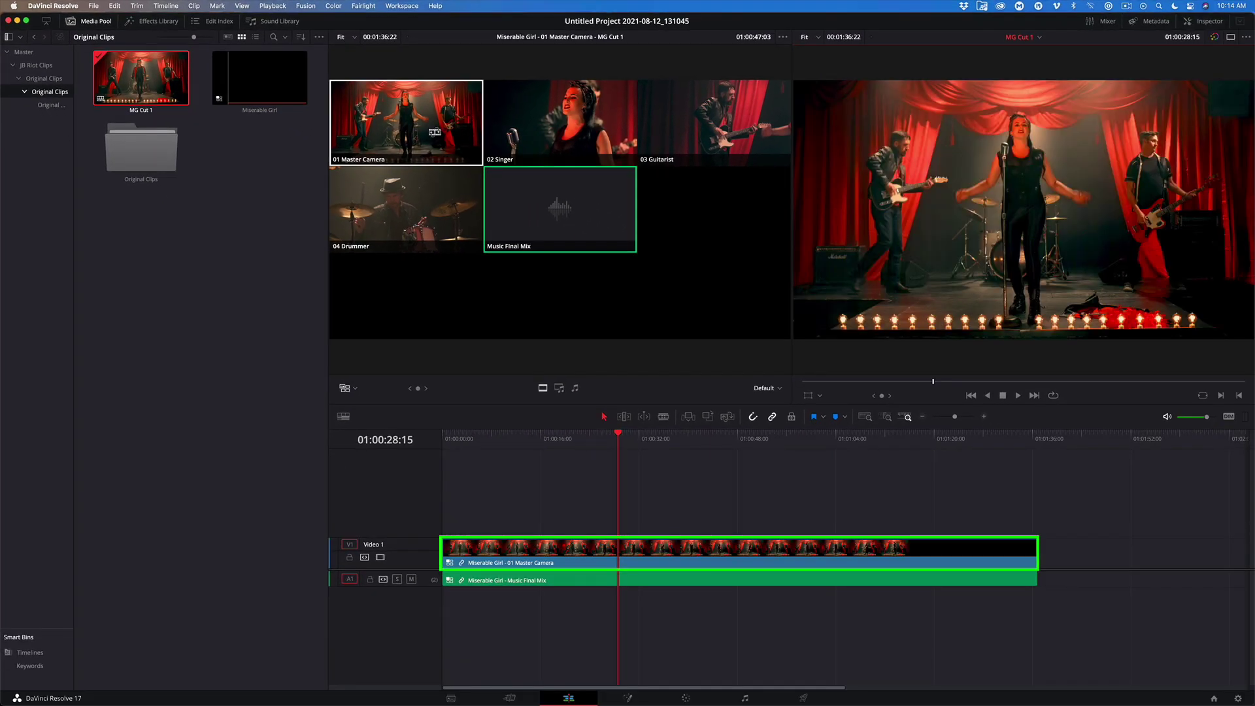
left_click(576, 136)
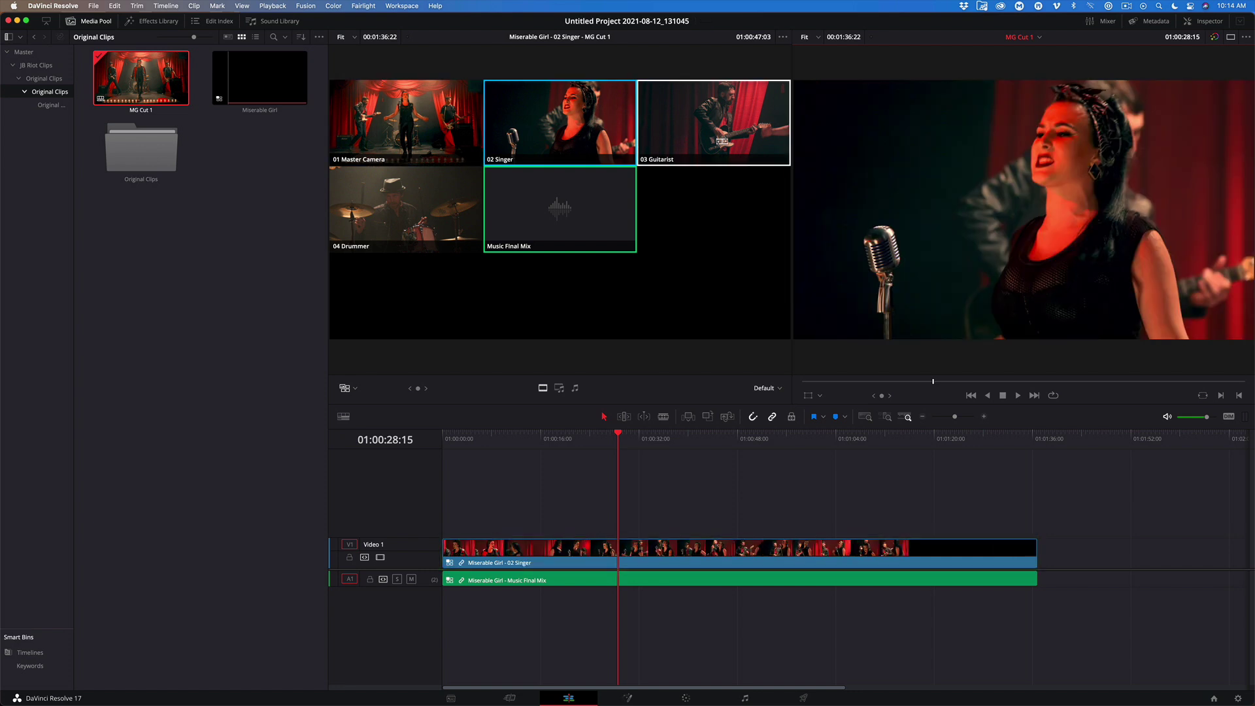
left_click(722, 141)
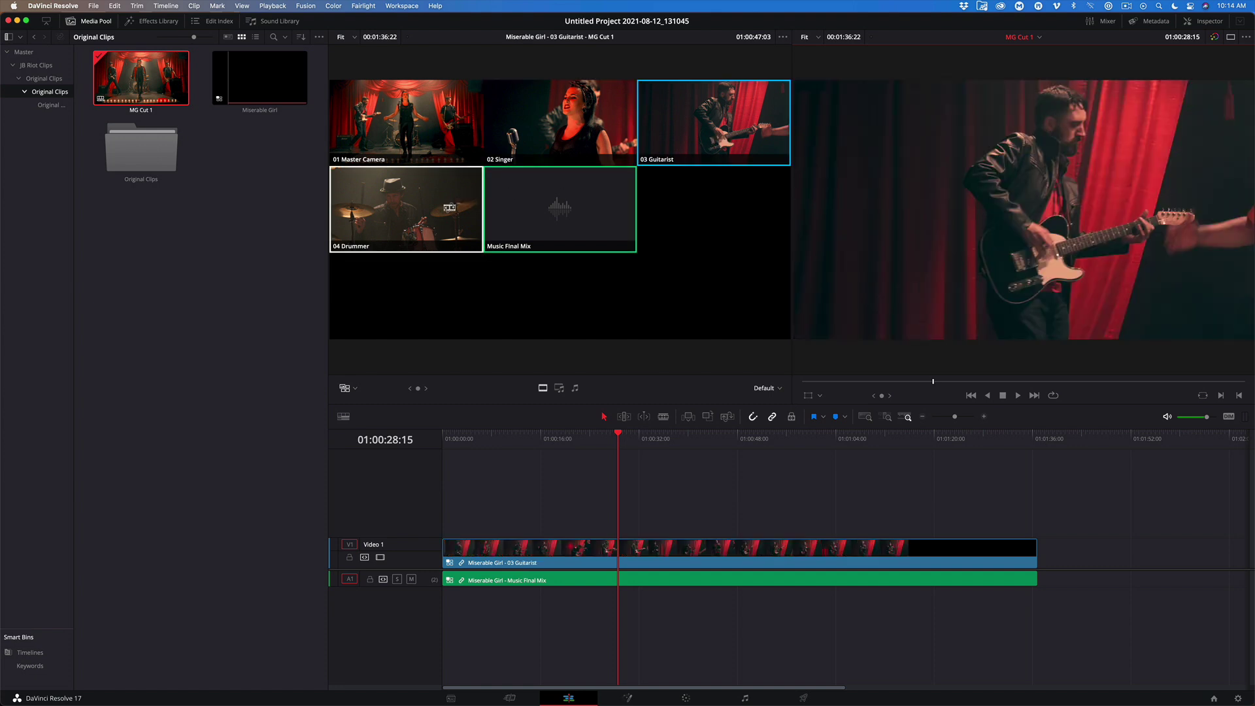
left_click(454, 203)
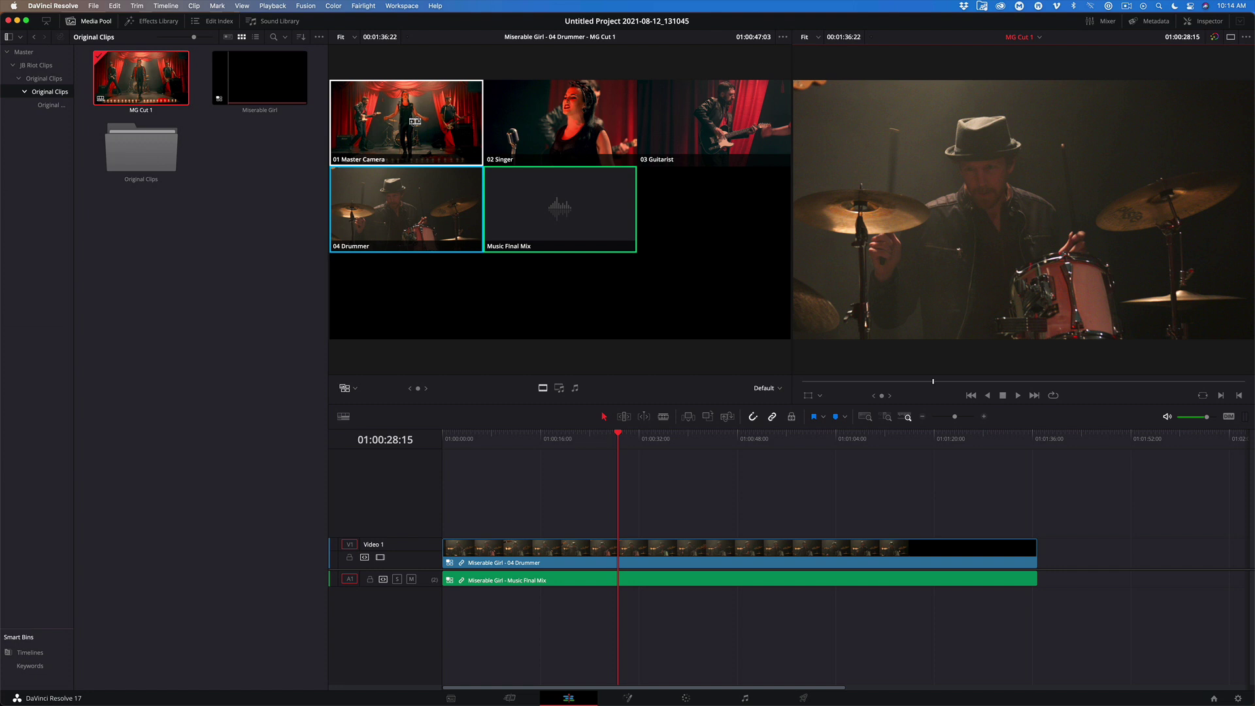
key("Home")
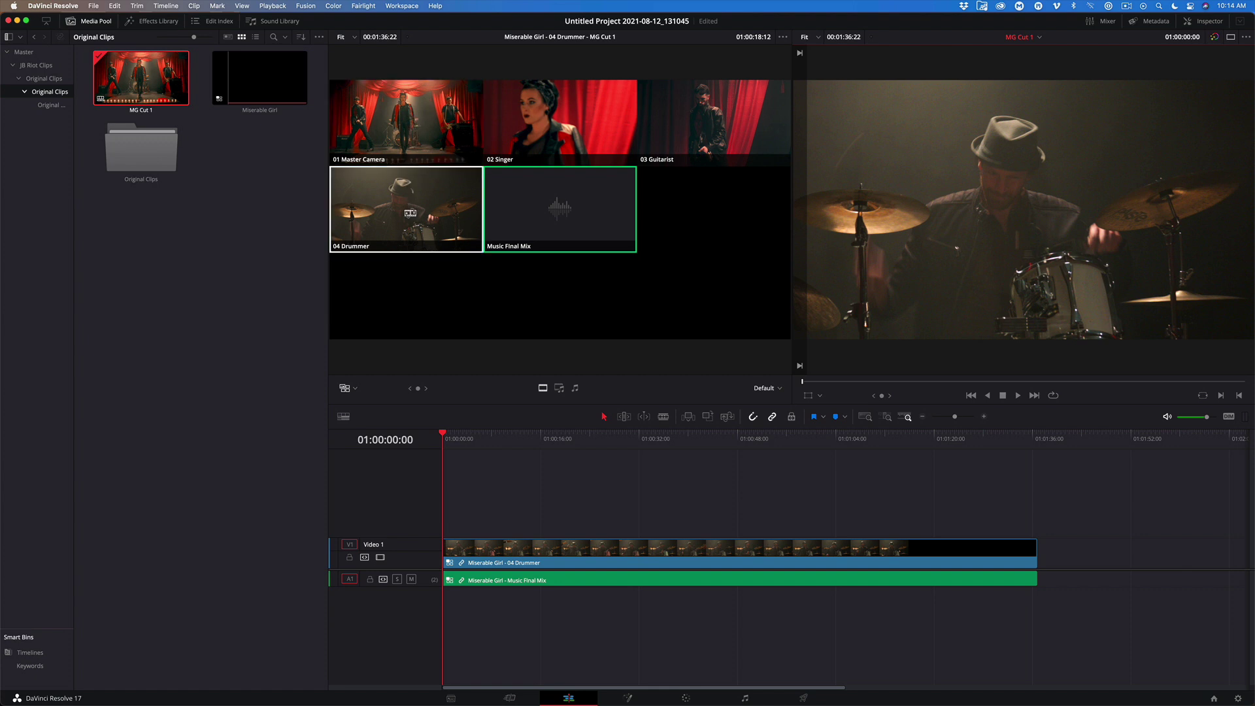
Save the project and live-cut to Master Camera, Singer, Guitarist, Master Camera, then Drummer
key("super+s")
key("space")
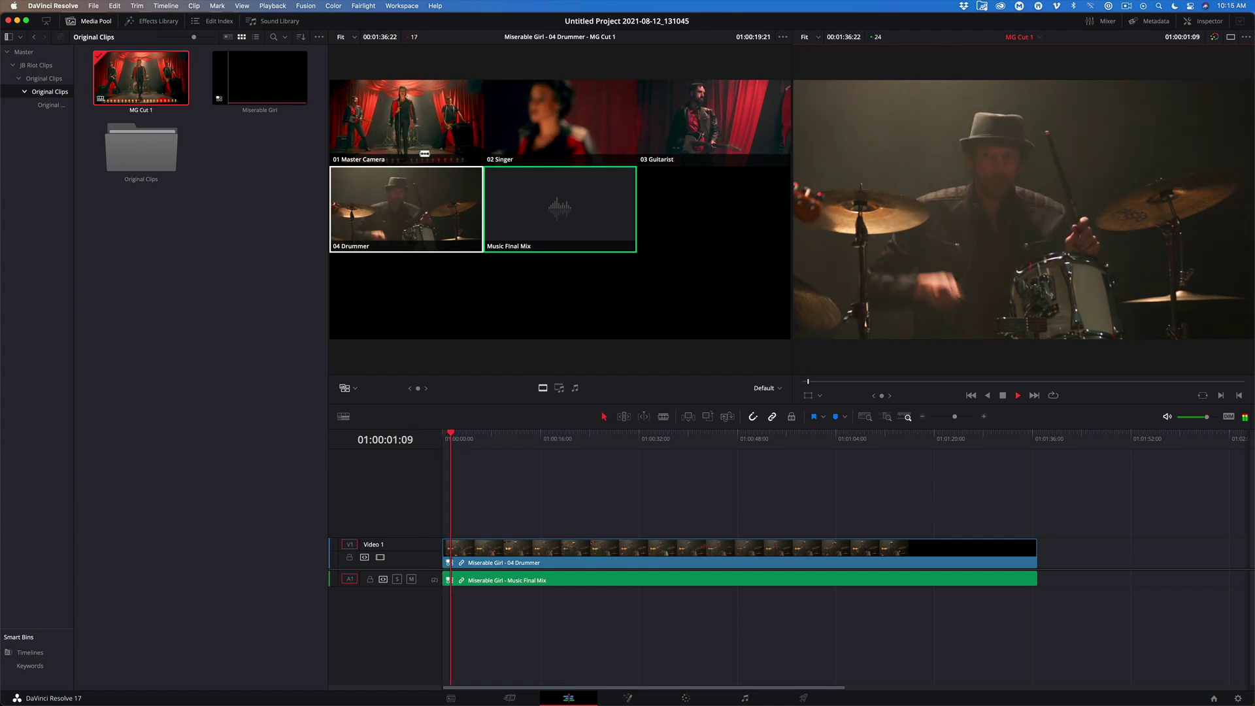
left_click(409, 114)
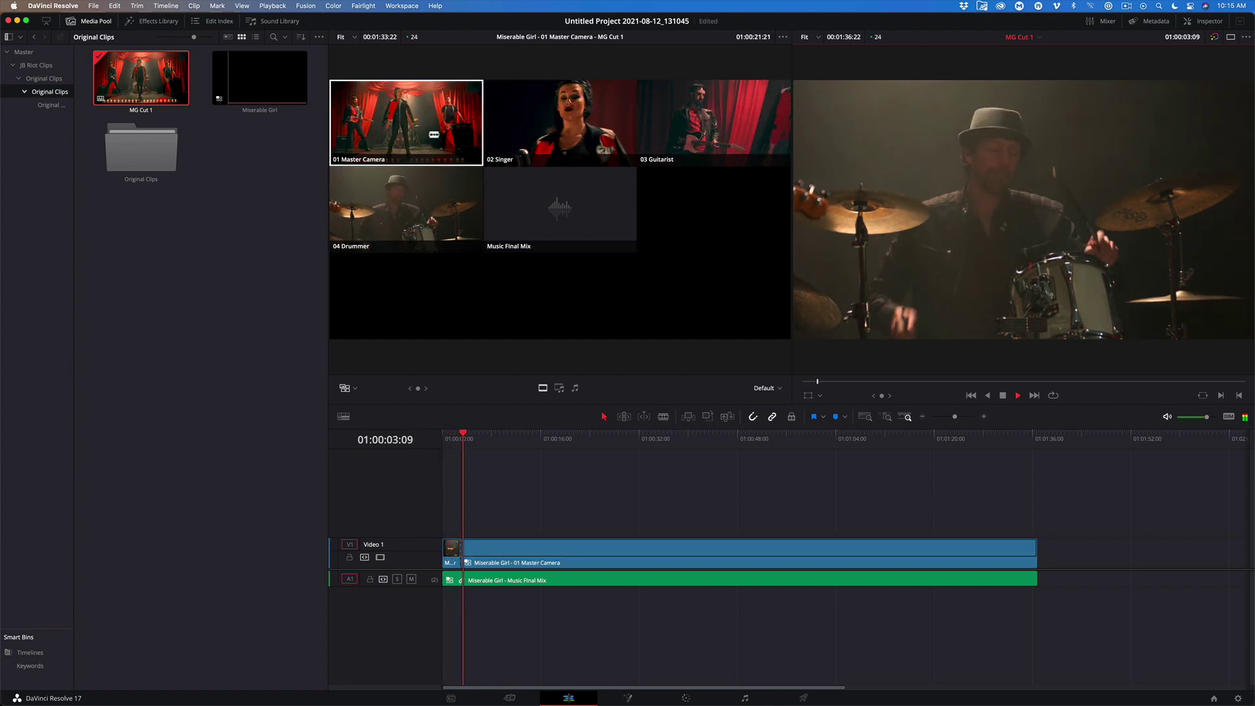
left_click(545, 142)
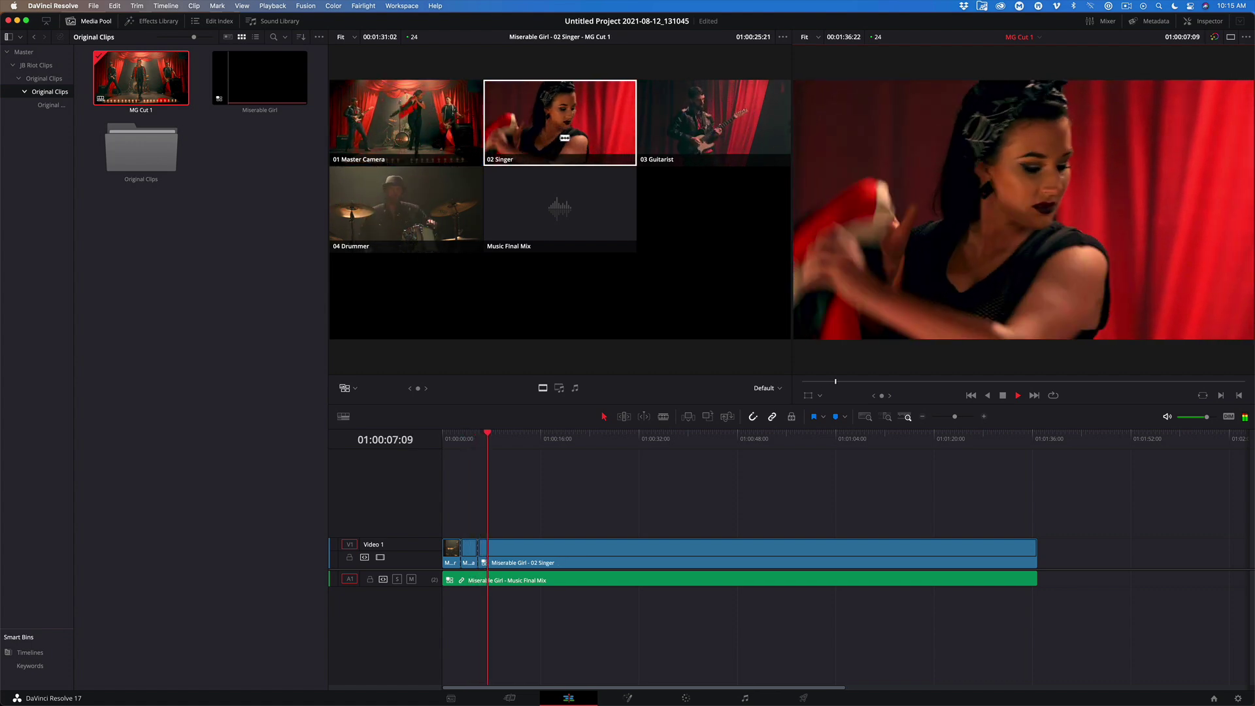
left_click(710, 142)
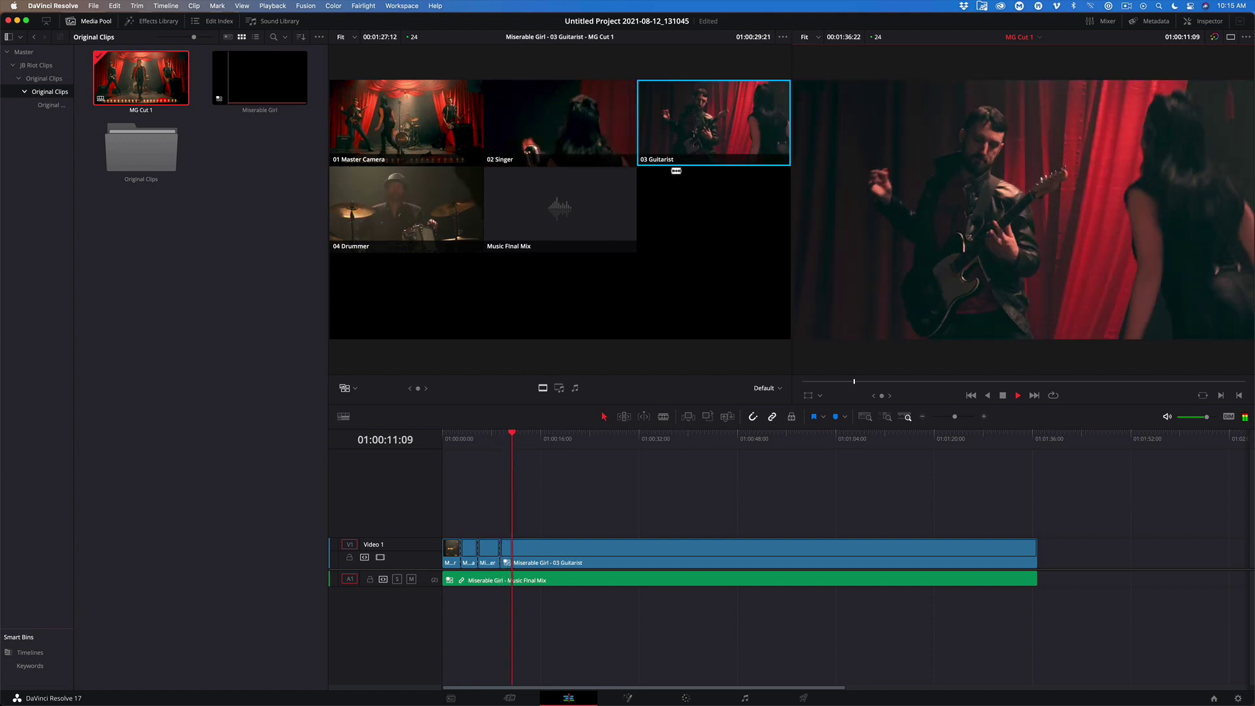
left_click(412, 128)
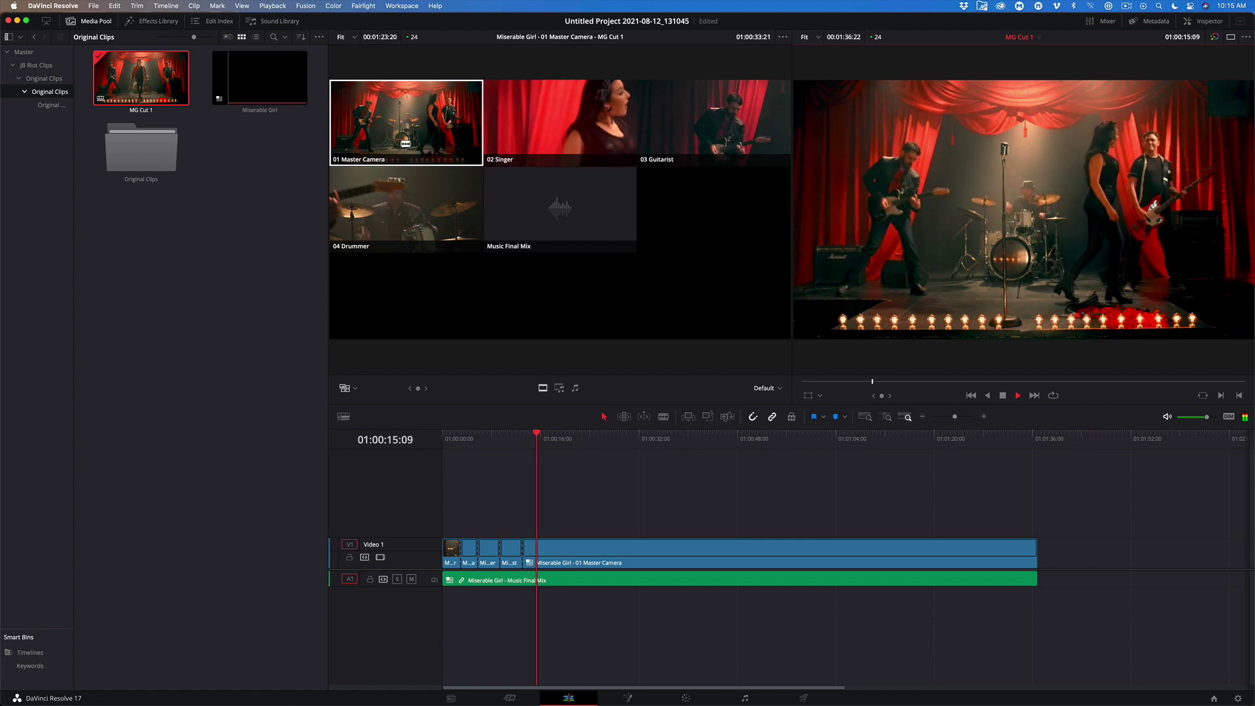
left_click(400, 221)
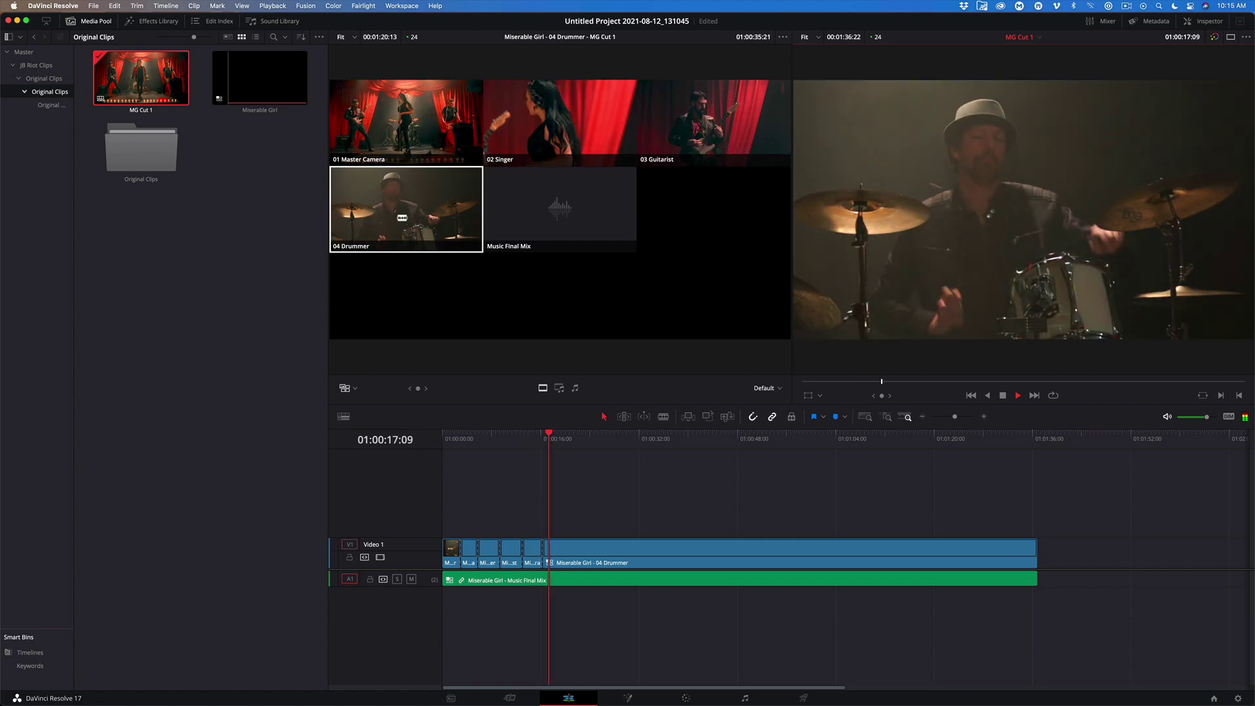
Continue cutting to Master Camera, Singer, Guitarist and back to Master Camera, then stop
left_click(460, 138)
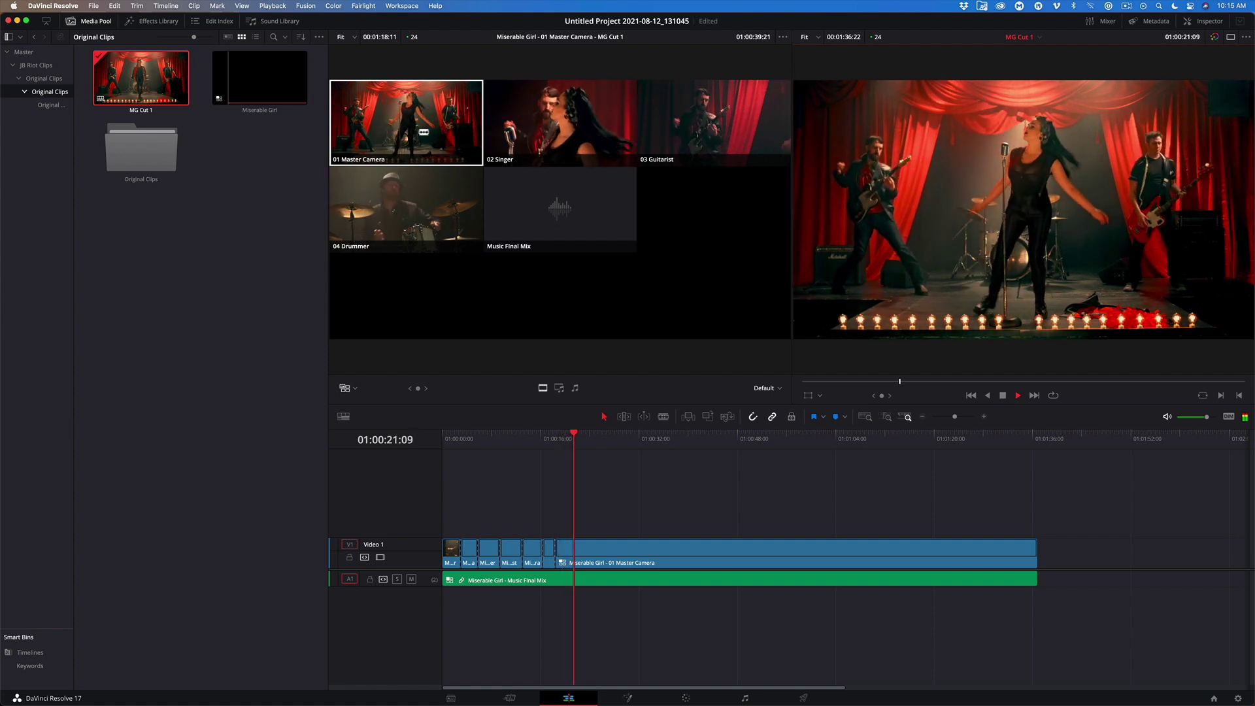
left_click(573, 133)
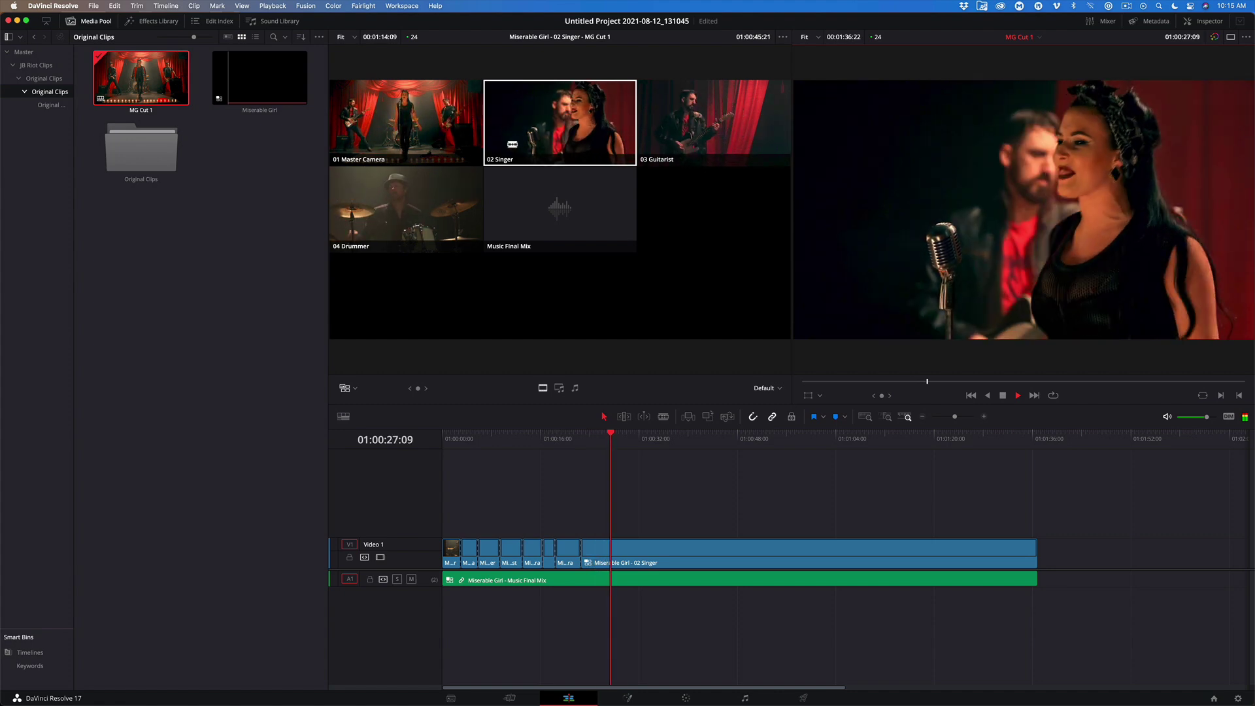
left_click(698, 134)
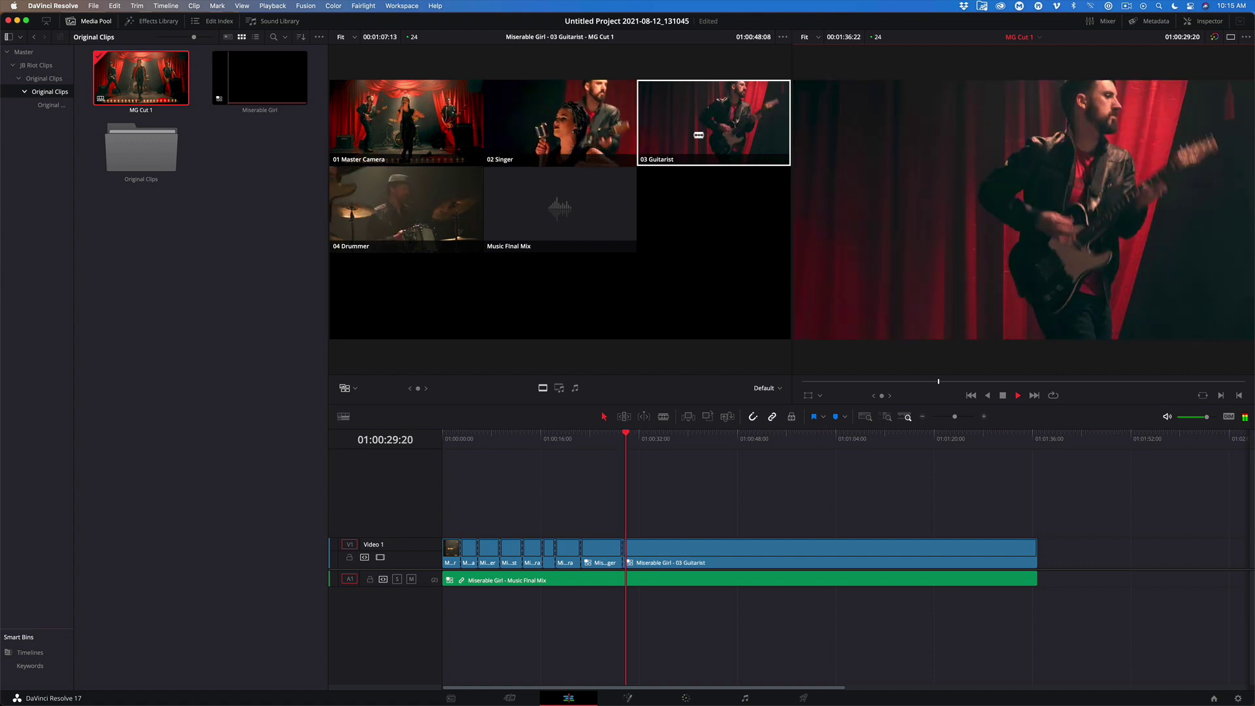
left_click(406, 127)
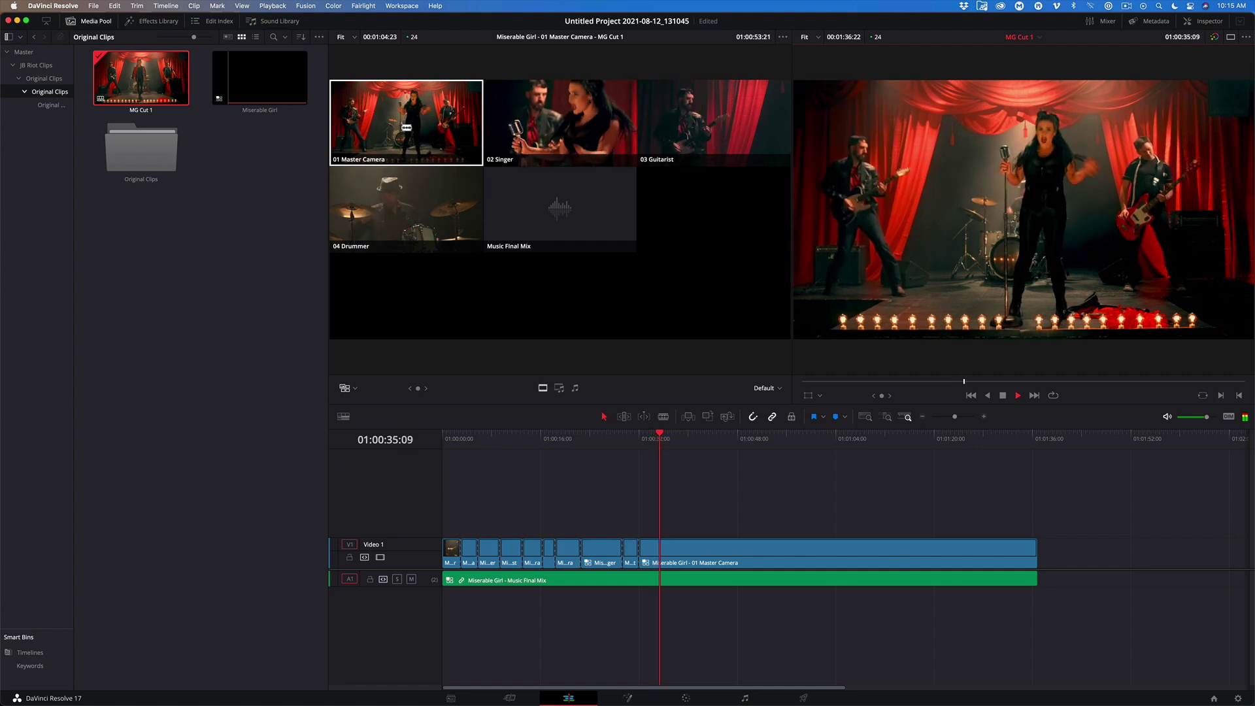
key("space")
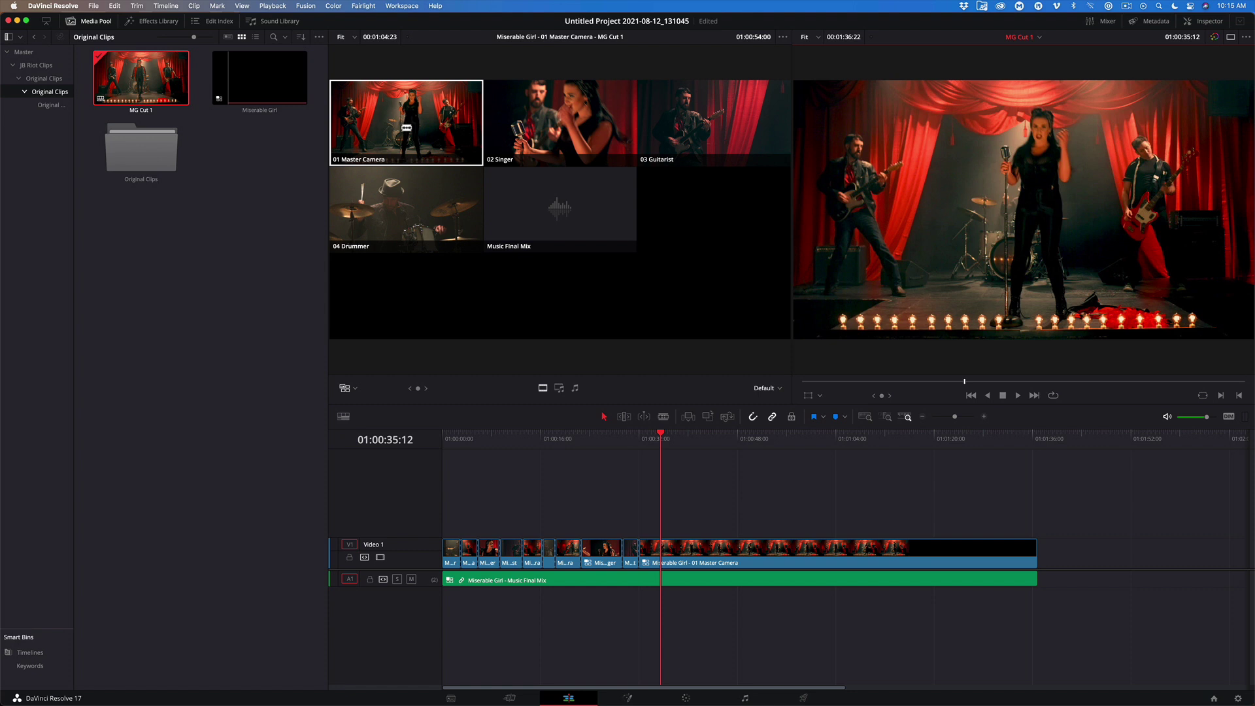
Swap the Singer shot at 01:00:25:12 to the 04 Drummer angle and select the following edit for rolling
left_click(599, 440)
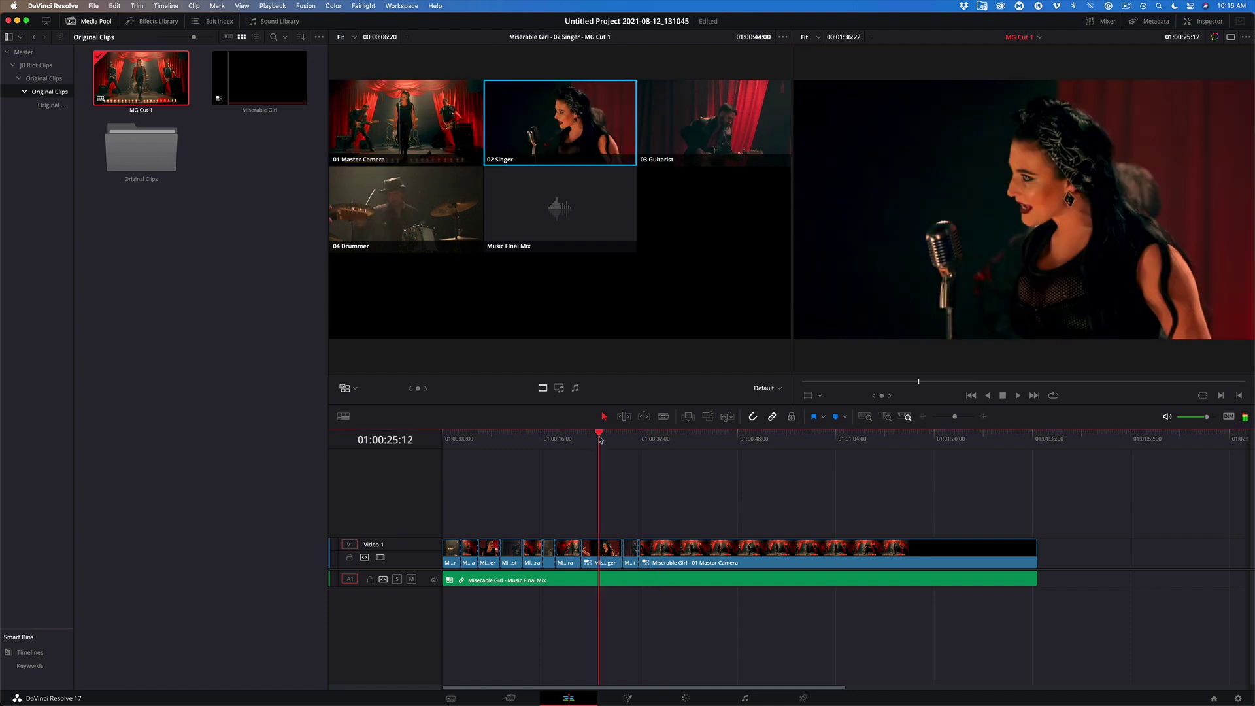
key("alt")
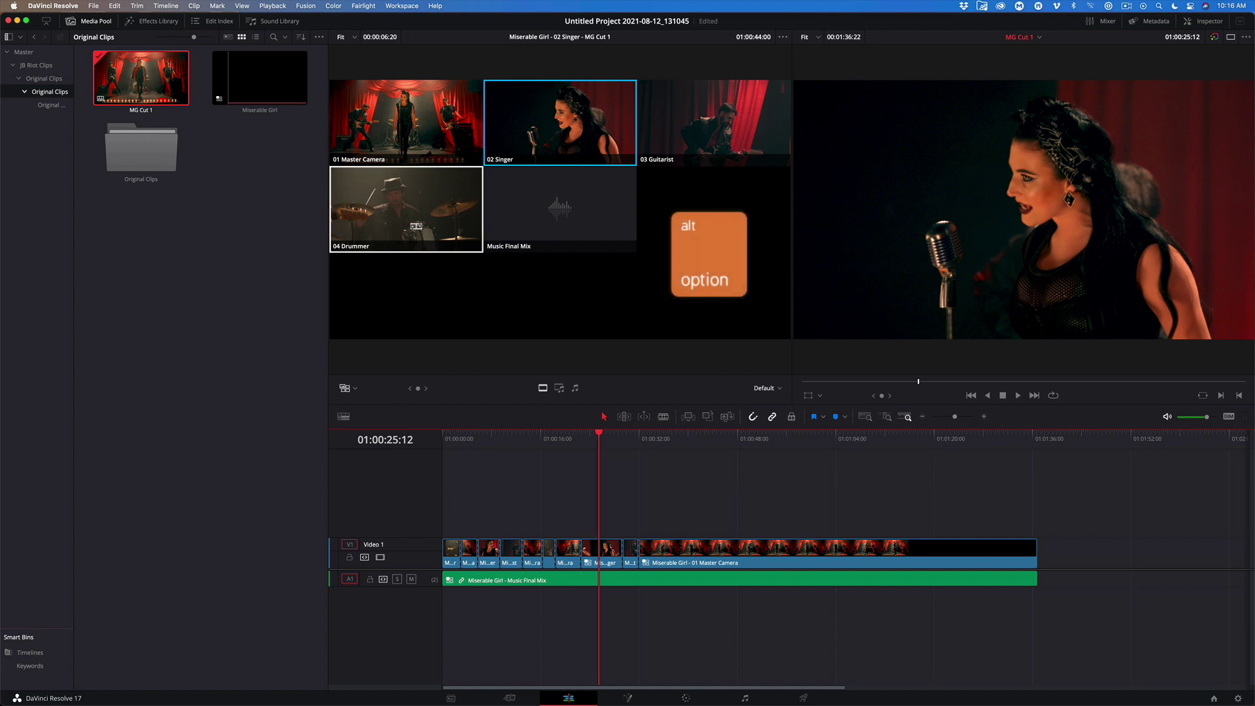
left_click(416, 227, "alt")
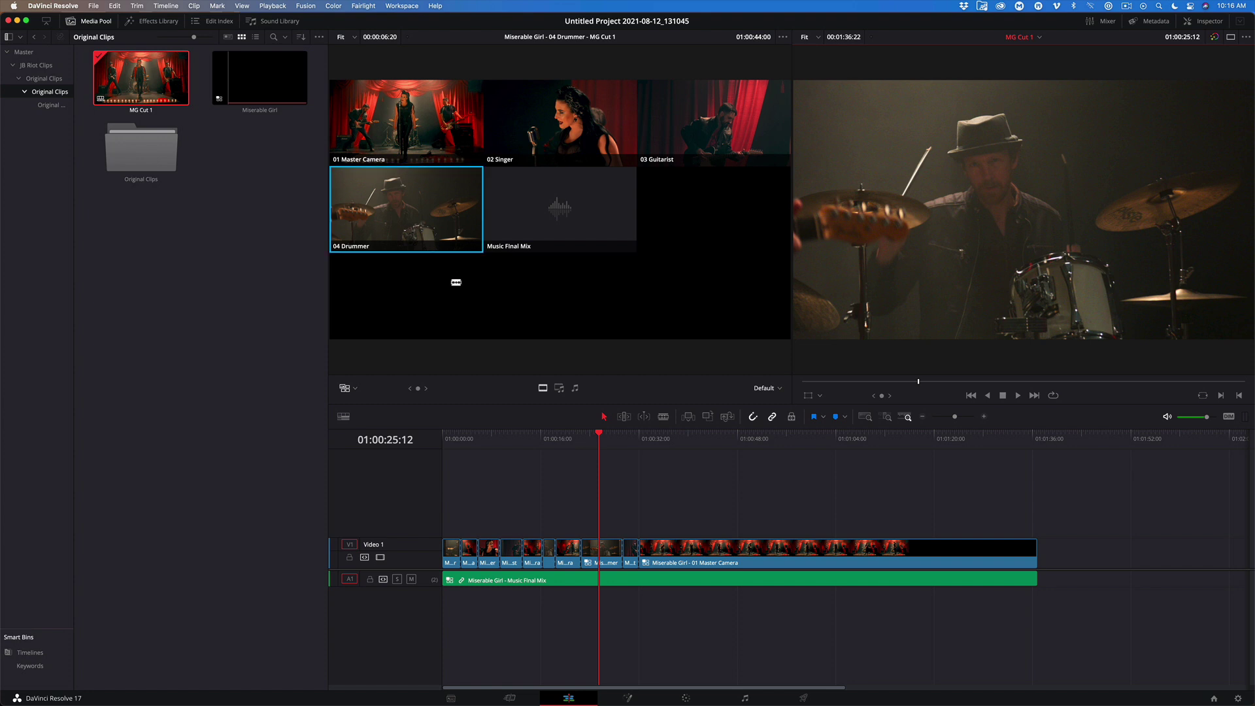
left_click(625, 551)
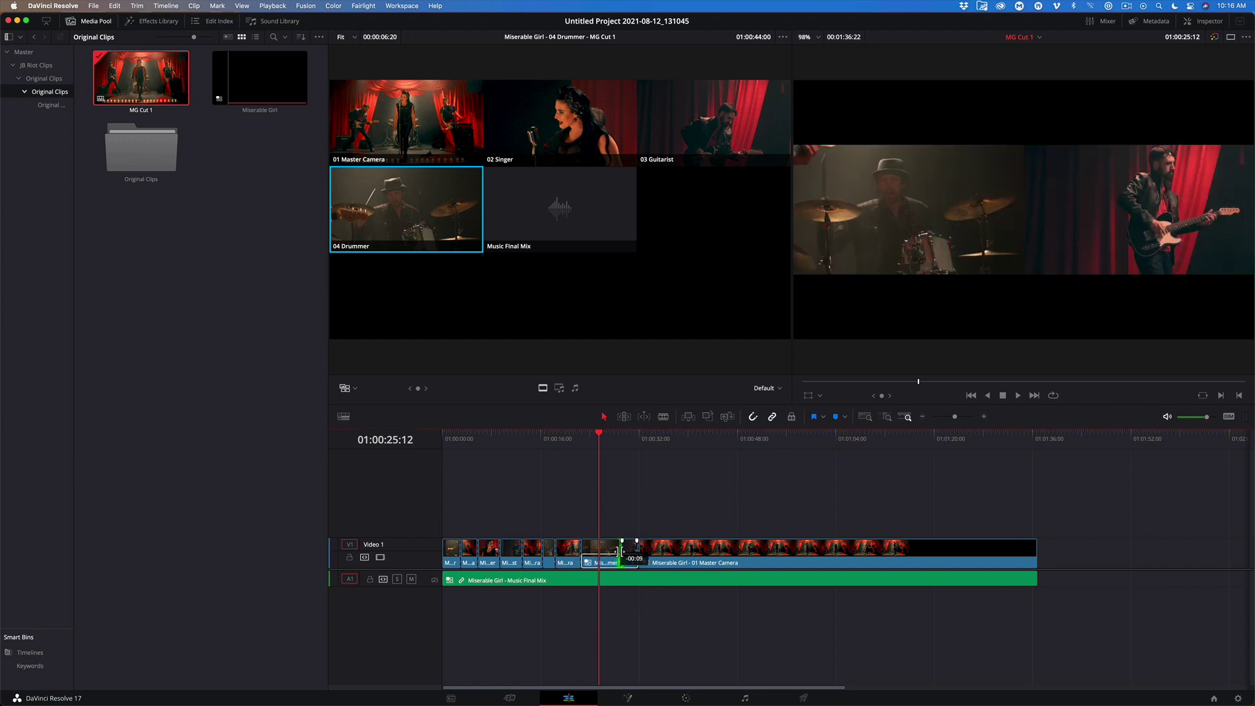